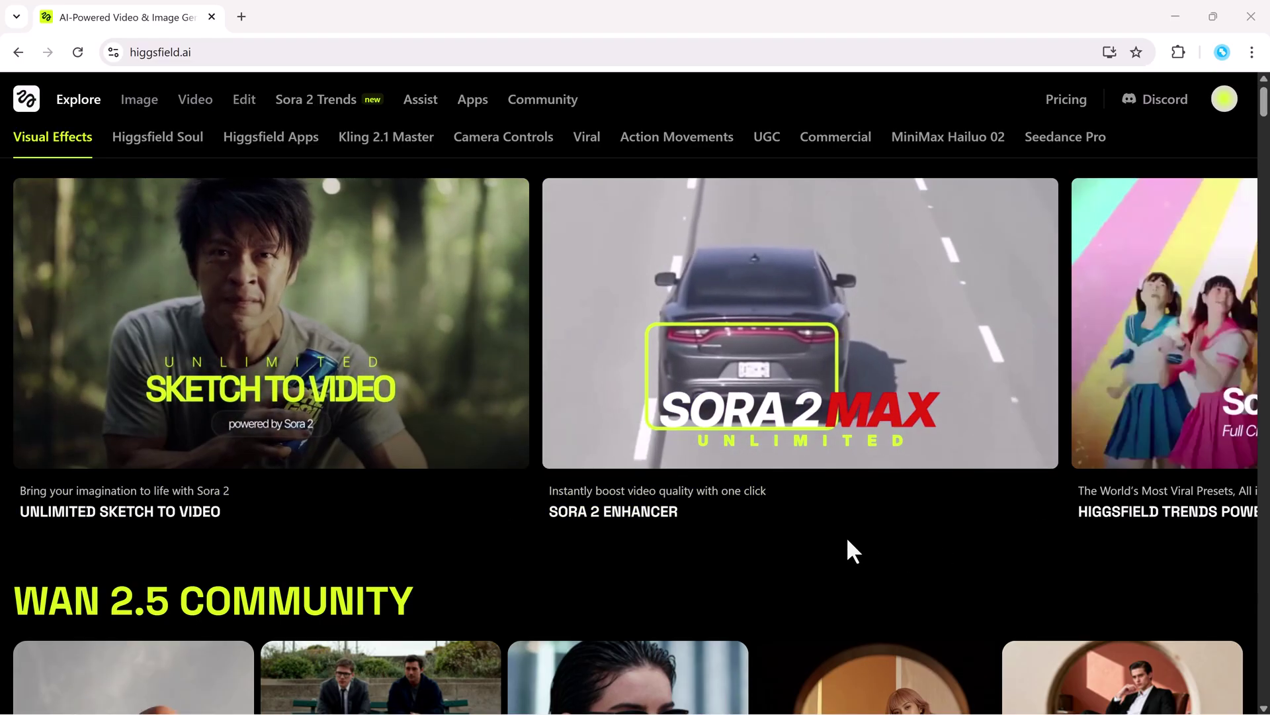
{"action": "scroll", "coordinate": [846, 535], "scroll_direction": "down", "scroll_amount": 4}
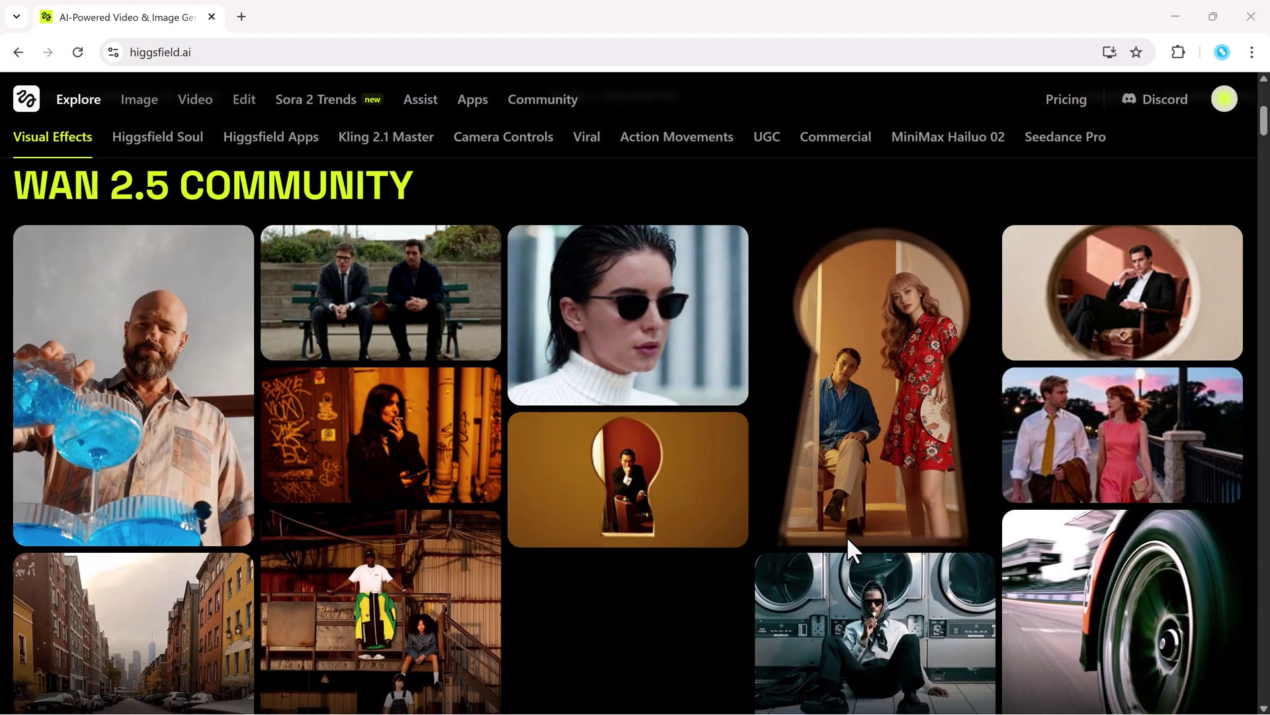
{"action": "scroll", "coordinate": [847, 536], "scroll_direction": "down", "scroll_amount": 1}
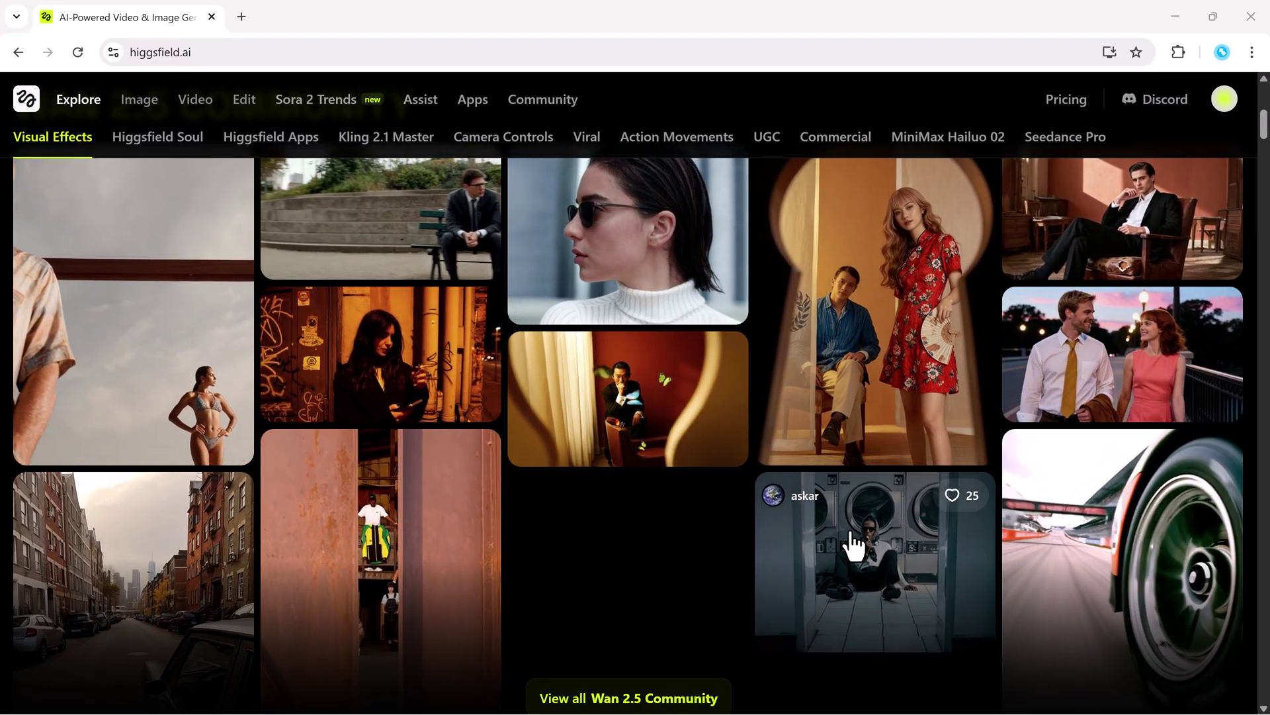
{"action": "scroll", "coordinate": [854, 544], "scroll_direction": "down", "scroll_amount": 3}
{"action": "scroll", "coordinate": [852, 541], "scroll_direction": "down", "scroll_amount": 2}
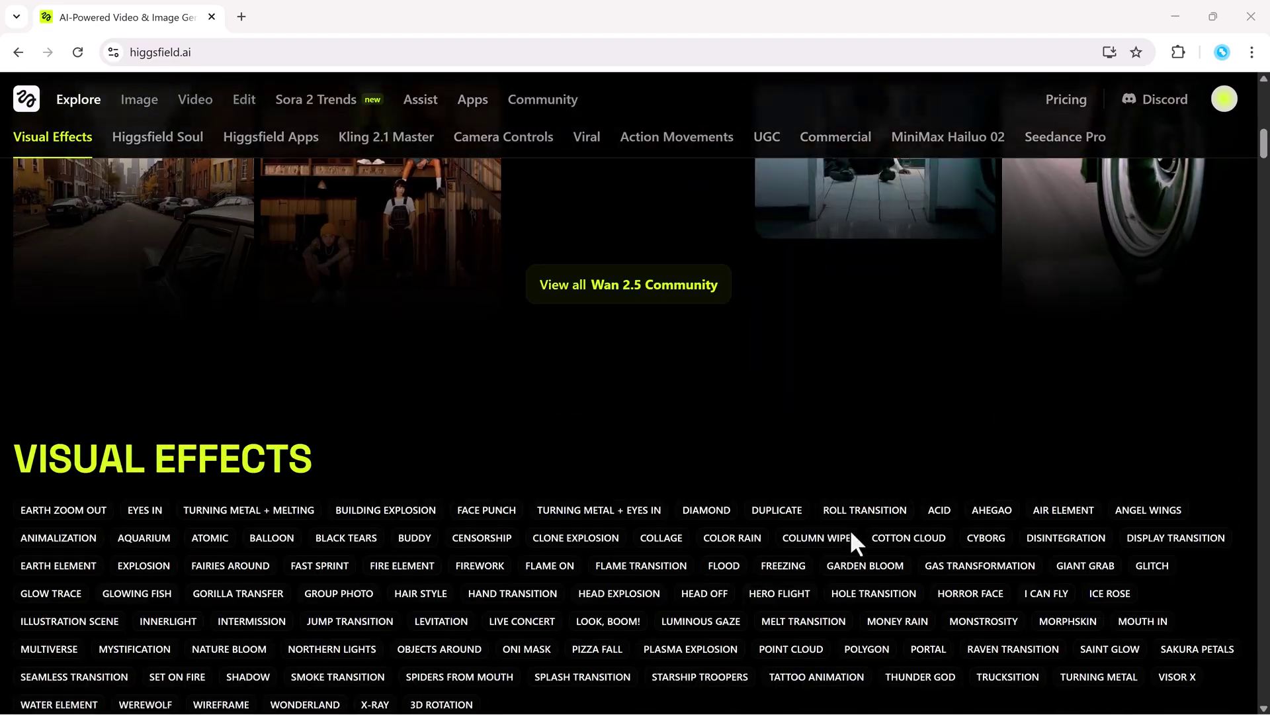
{"action": "scroll", "coordinate": [851, 533], "scroll_direction": "down", "scroll_amount": 1}
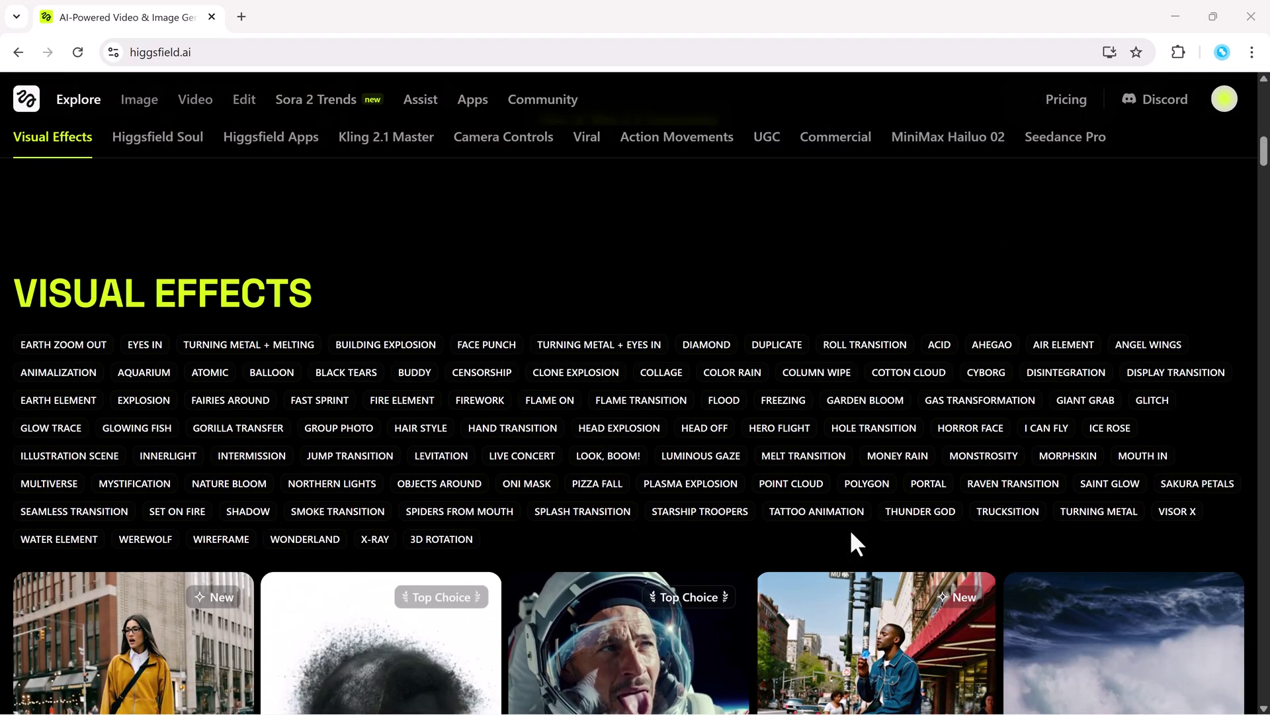
{"action": "scroll", "coordinate": [850, 529], "scroll_direction": "down", "scroll_amount": 4}
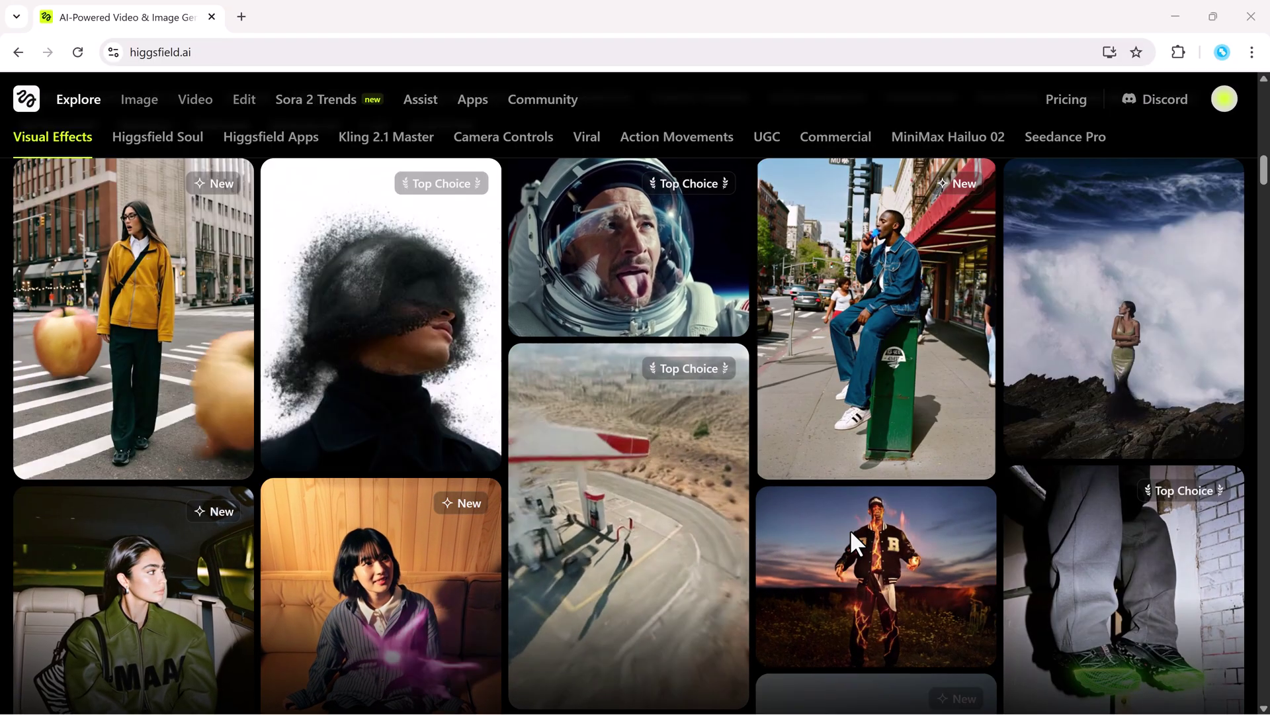
{"action": "scroll", "coordinate": [851, 529], "scroll_direction": "down", "scroll_amount": 1}
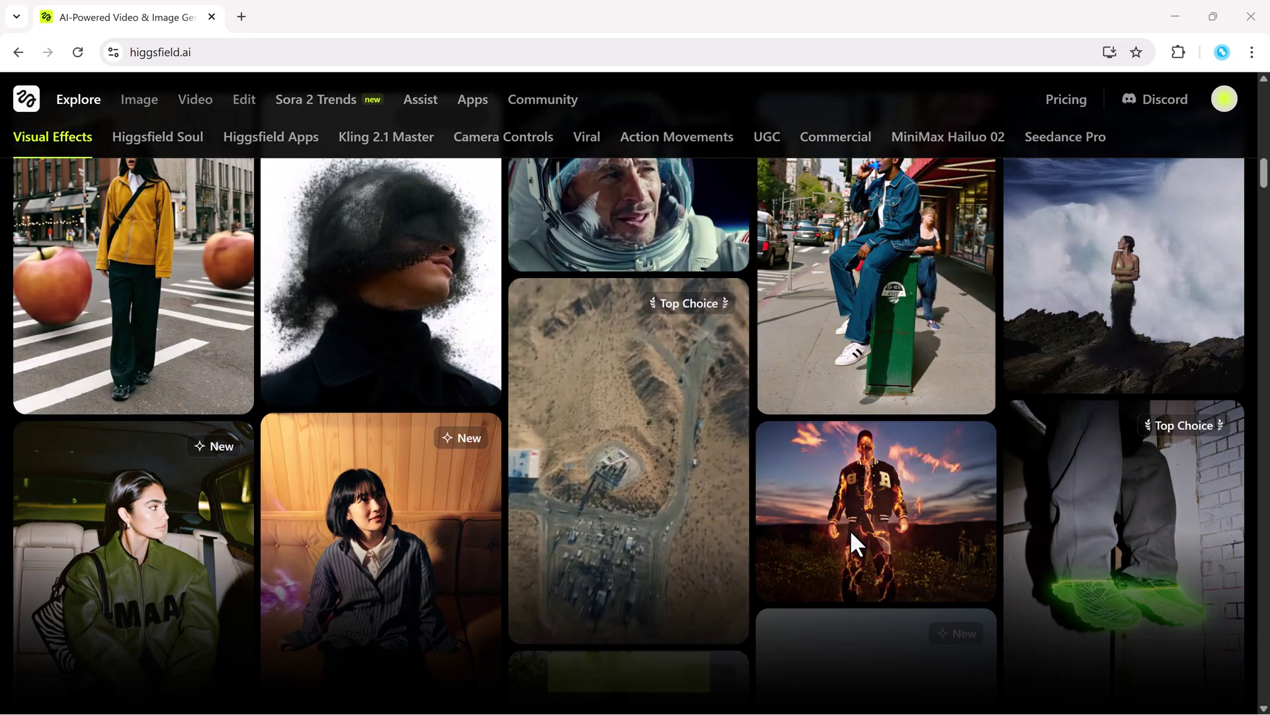
{"action": "scroll", "coordinate": [850, 529], "scroll_direction": "down", "scroll_amount": 4}
{"action": "scroll", "coordinate": [850, 529], "scroll_direction": "down", "scroll_amount": 4}
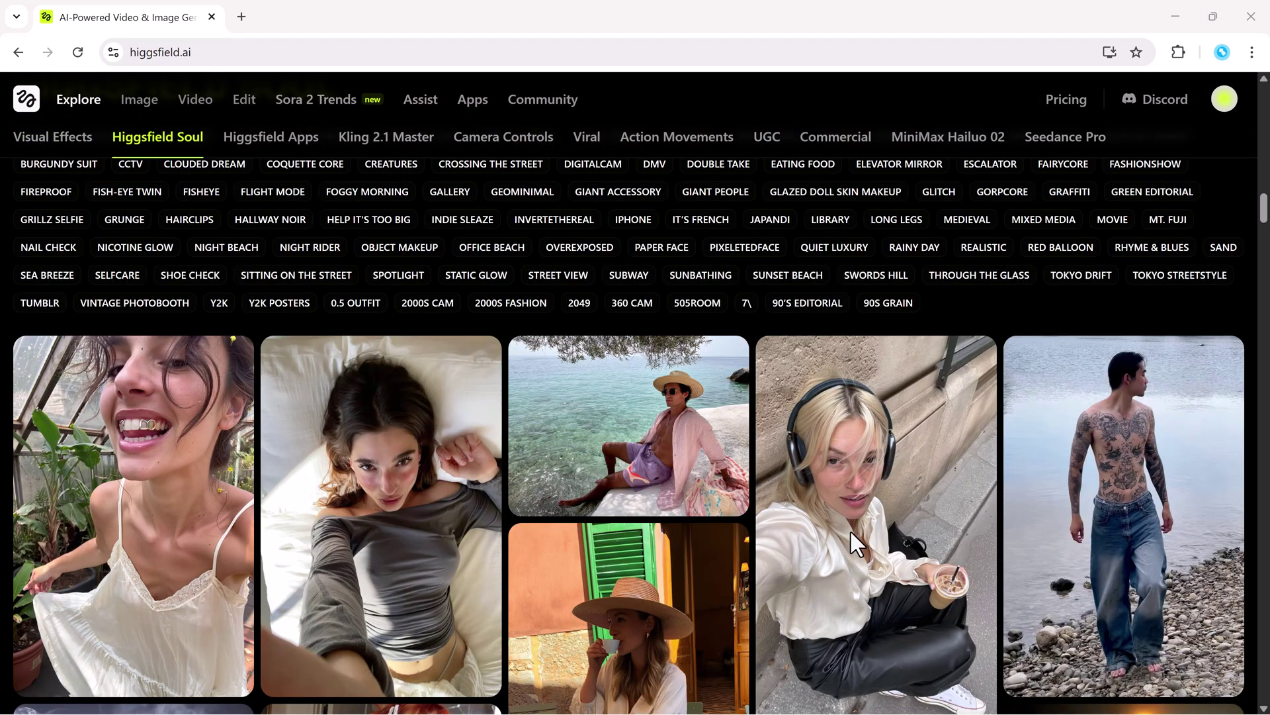
{"action": "scroll", "coordinate": [850, 529], "scroll_direction": "down", "scroll_amount": 2}
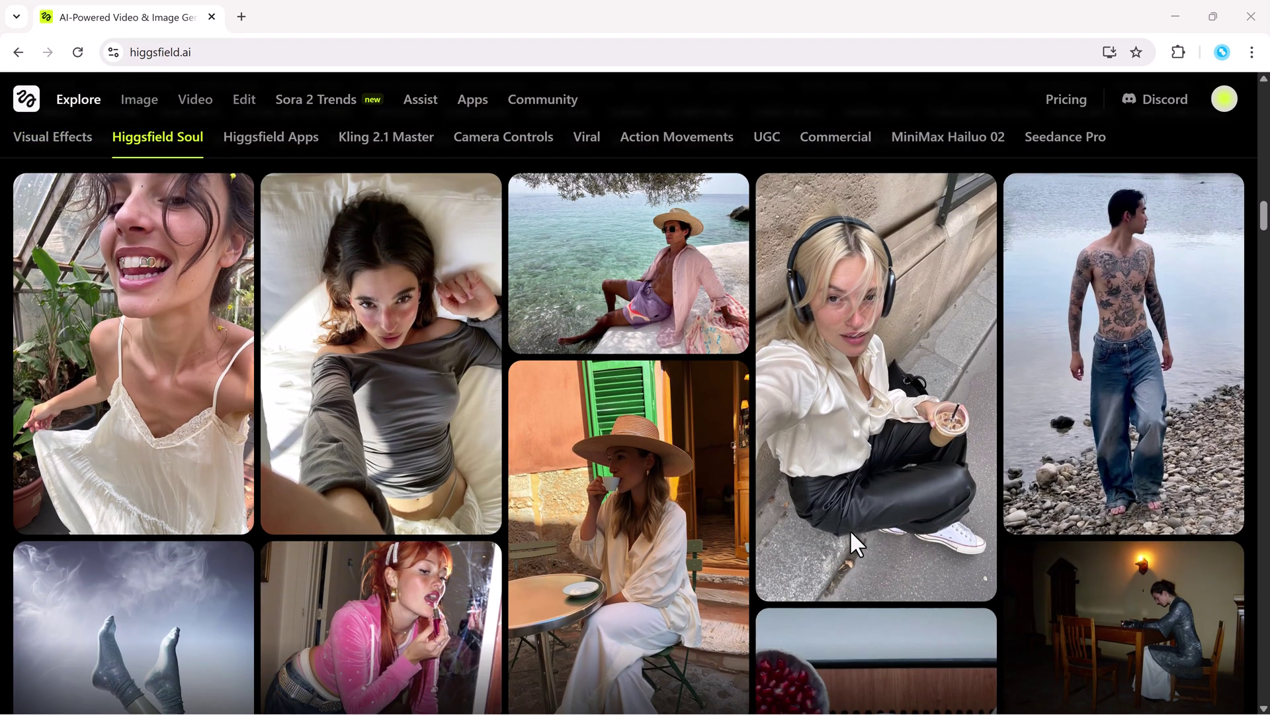
{"action": "scroll", "coordinate": [851, 529], "scroll_direction": "down", "scroll_amount": 2}
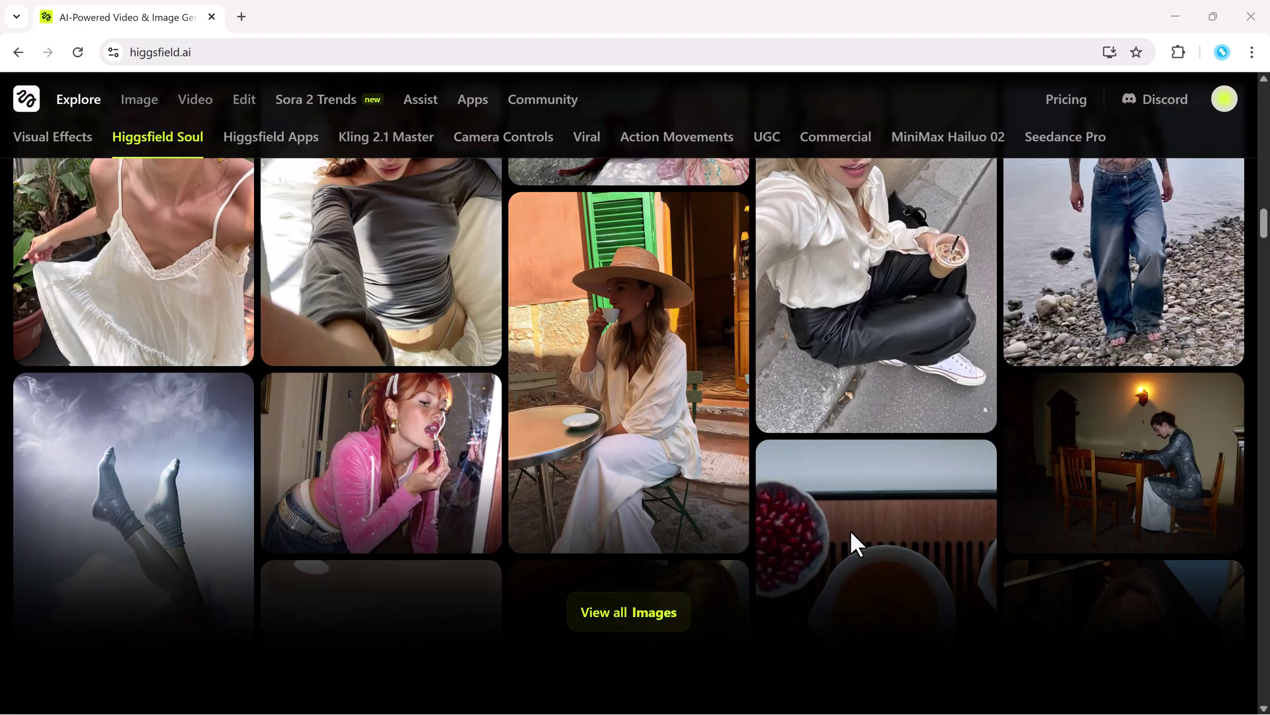
{"action": "scroll", "coordinate": [850, 529], "scroll_direction": "down", "scroll_amount": 2}
{"action": "scroll", "coordinate": [850, 530], "scroll_direction": "down", "scroll_amount": 4}
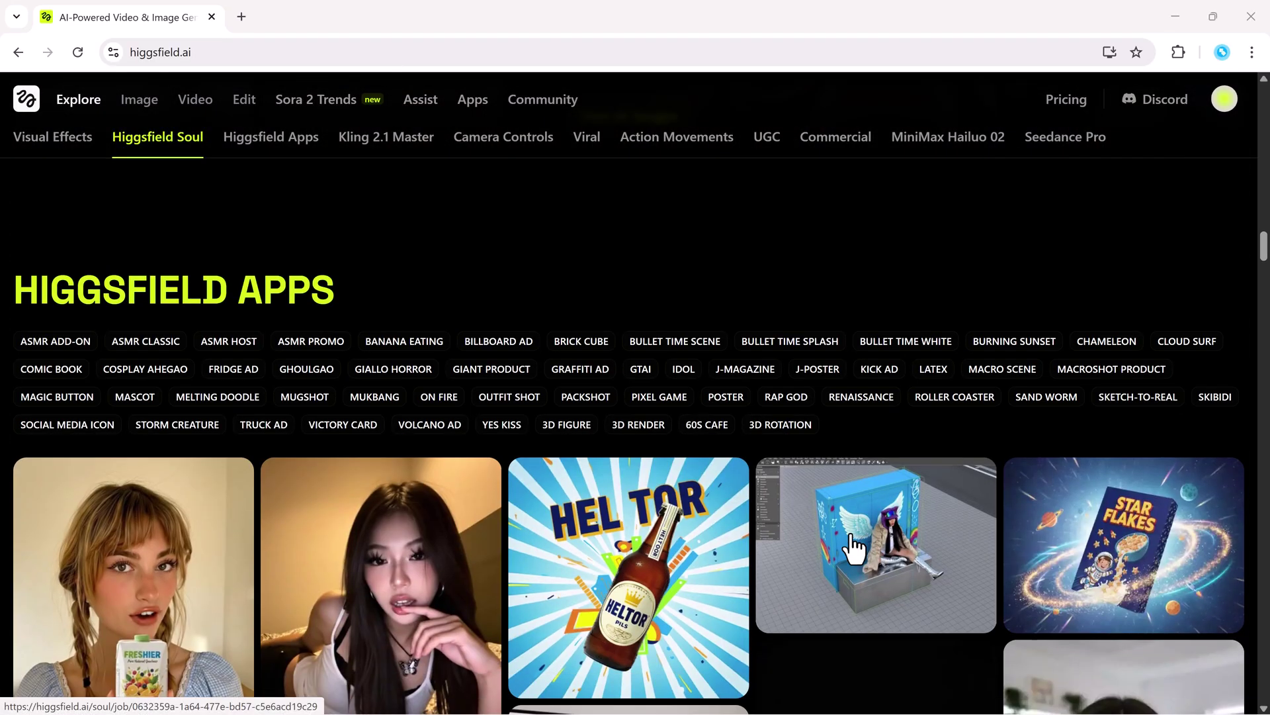
{"action": "scroll", "coordinate": [850, 546], "scroll_direction": "down", "scroll_amount": 3}
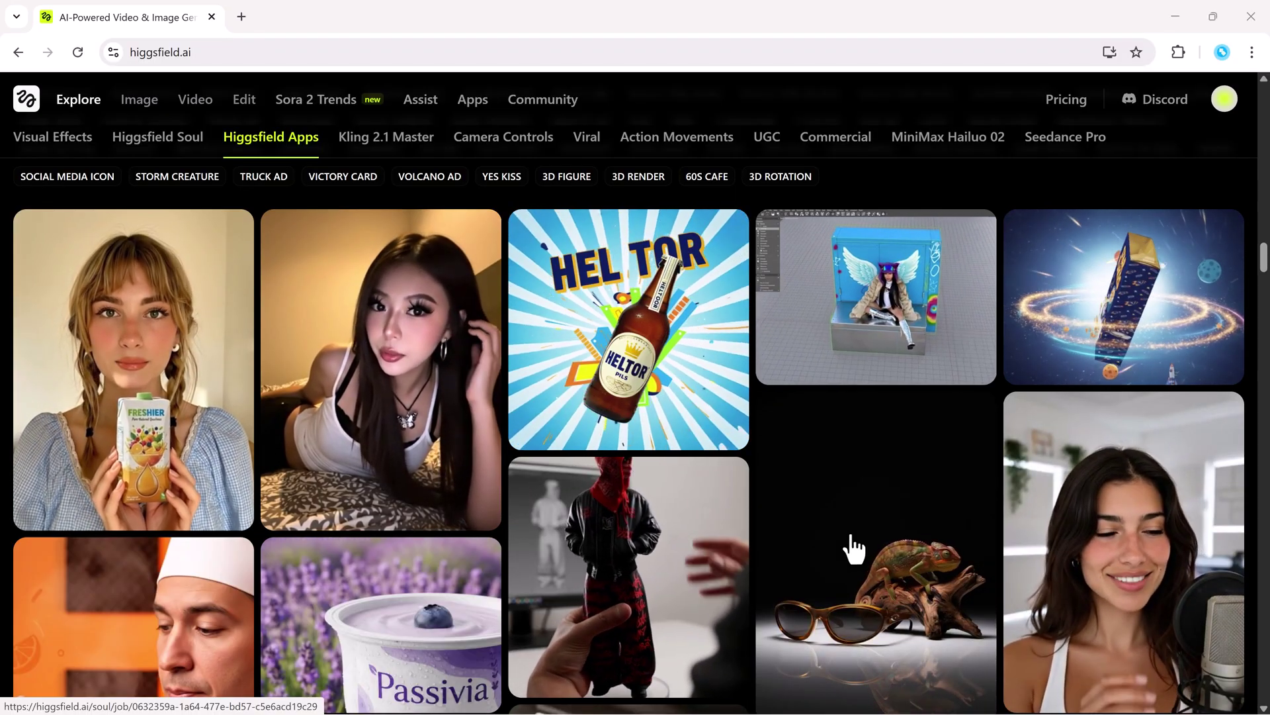
{"action": "scroll", "coordinate": [851, 546], "scroll_direction": "down", "scroll_amount": 5}
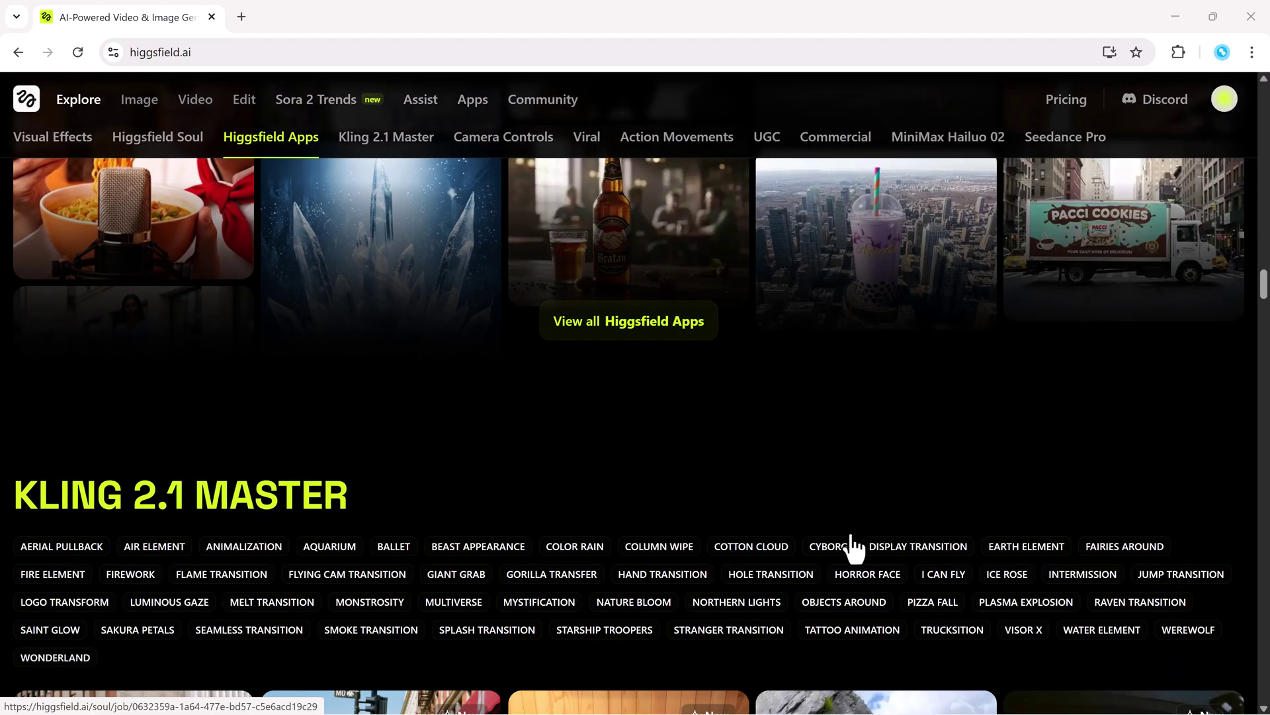
{"action": "scroll", "coordinate": [850, 545], "scroll_direction": "down", "scroll_amount": 2}
{"action": "scroll", "coordinate": [850, 546], "scroll_direction": "down", "scroll_amount": 1}
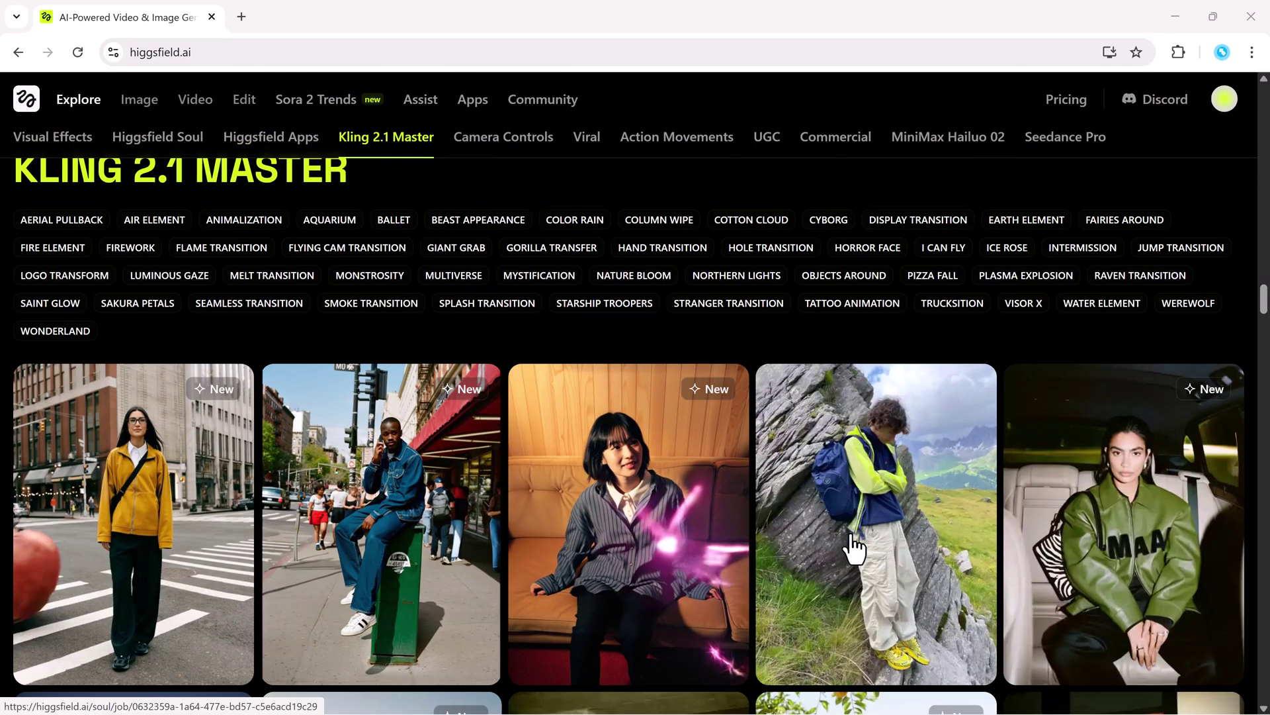
{"action": "scroll", "coordinate": [853, 546], "scroll_direction": "down", "scroll_amount": 1}
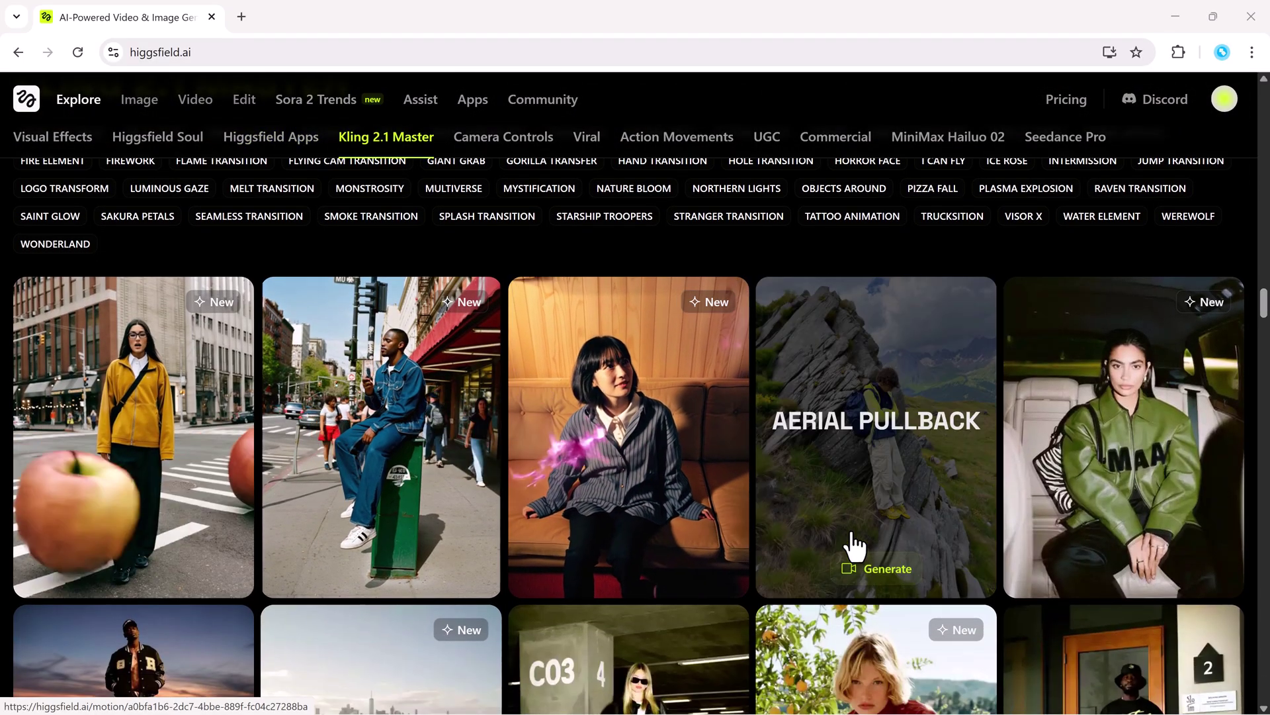
{"action": "scroll", "coordinate": [853, 546], "scroll_direction": "down", "scroll_amount": 2}
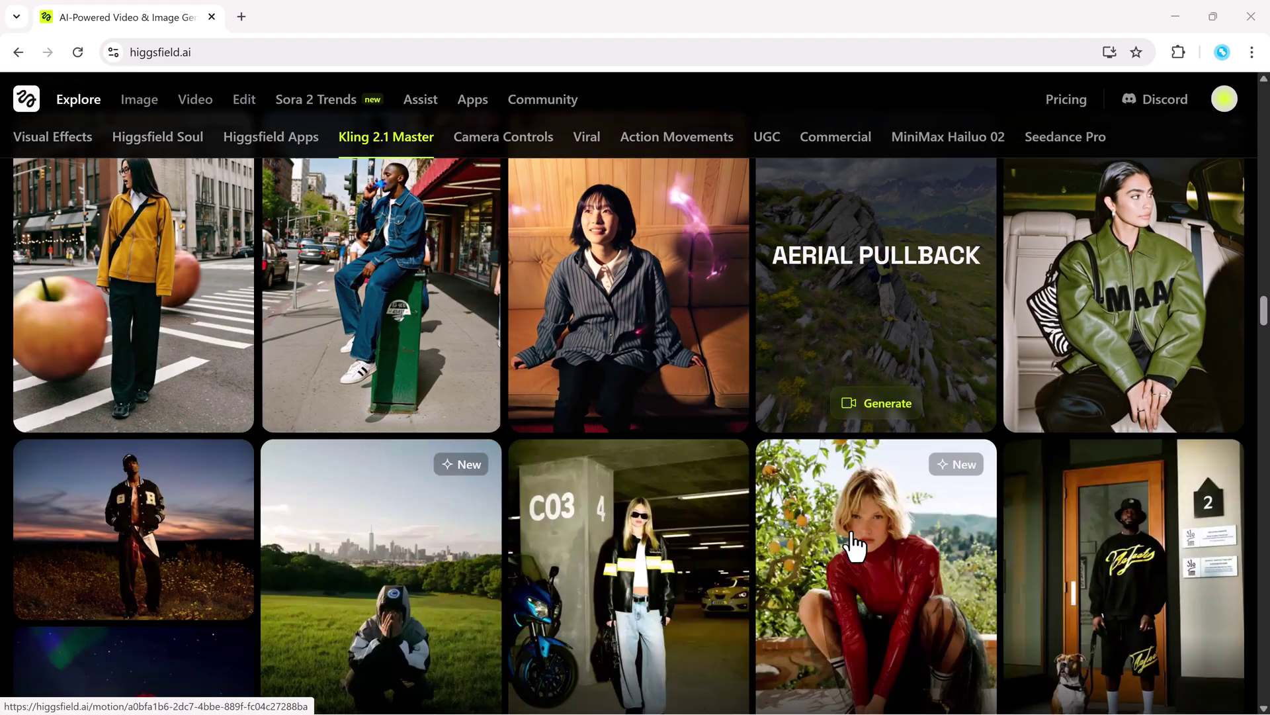
{"action": "scroll", "coordinate": [854, 546], "scroll_direction": "up", "scroll_amount": 5}
{"action": "scroll", "coordinate": [853, 546], "scroll_direction": "up", "scroll_amount": 1}
{"action": "scroll", "coordinate": [854, 545], "scroll_direction": "up", "scroll_amount": 5}
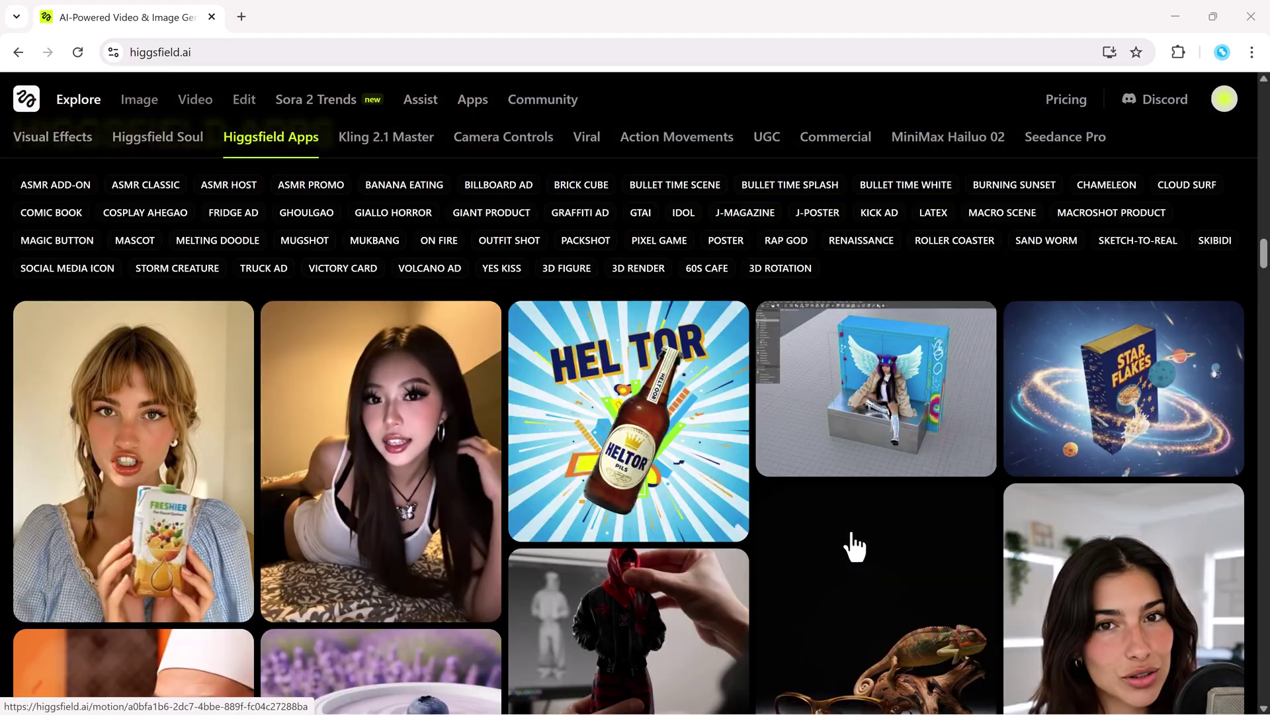
{"action": "scroll", "coordinate": [854, 546], "scroll_direction": "up", "scroll_amount": 1}
{"action": "scroll", "coordinate": [854, 546], "scroll_direction": "up", "scroll_amount": 5}
{"action": "scroll", "coordinate": [853, 546], "scroll_direction": "up", "scroll_amount": 5}
{"action": "scroll", "coordinate": [857, 529], "scroll_direction": "up", "scroll_amount": 1}
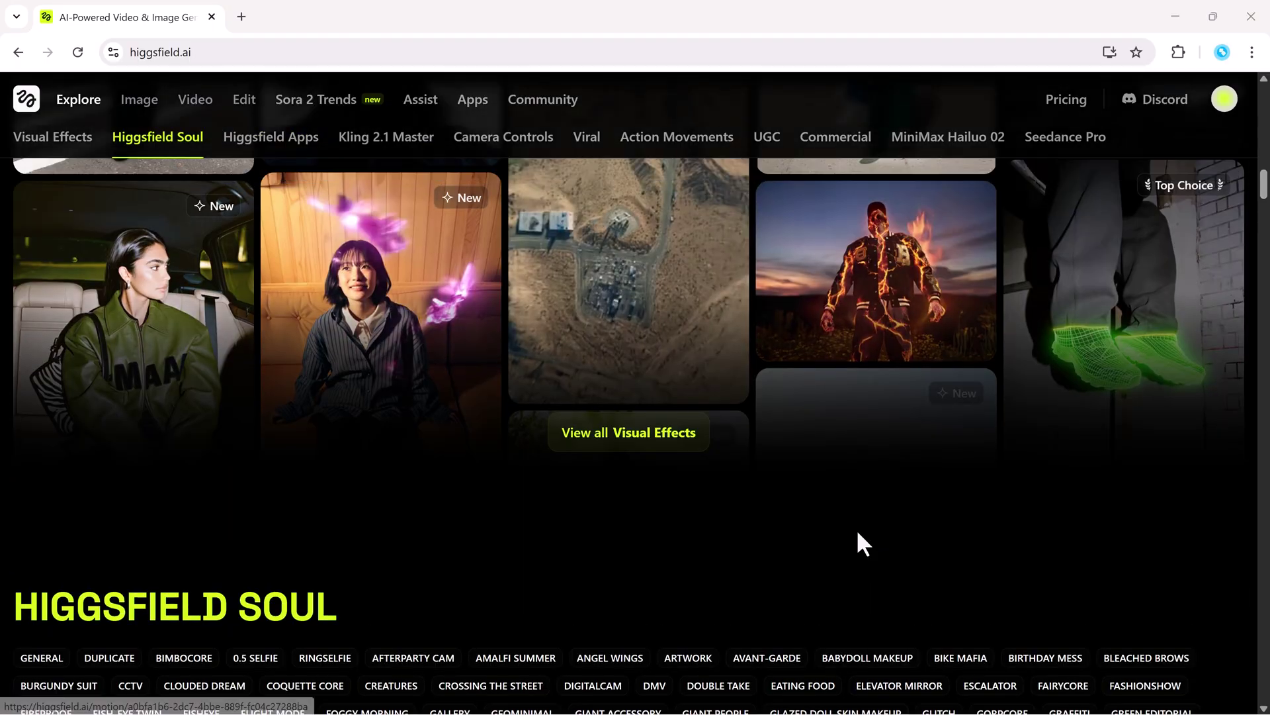
{"action": "scroll", "coordinate": [858, 532], "scroll_direction": "up", "scroll_amount": 5}
{"action": "scroll", "coordinate": [859, 533], "scroll_direction": "up", "scroll_amount": 5}
{"action": "scroll", "coordinate": [858, 533], "scroll_direction": "up", "scroll_amount": 5}
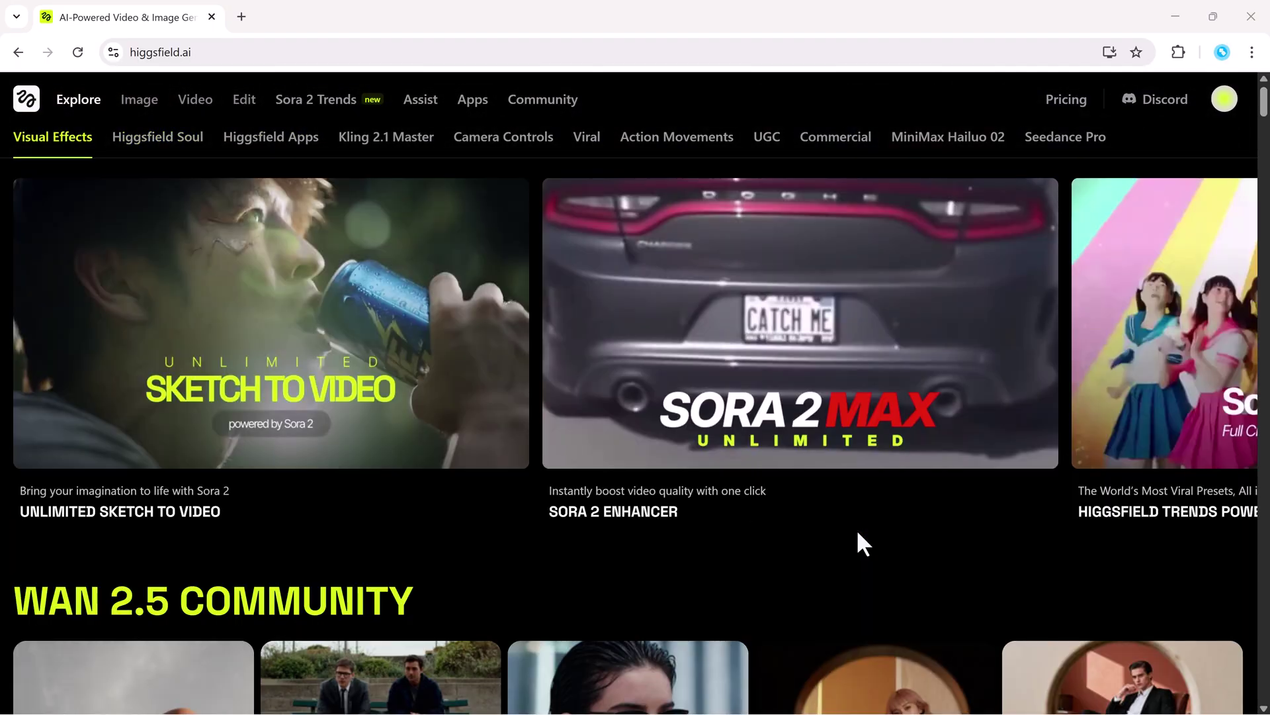
{"action": "mouse_move", "coordinate": [800, 348]}
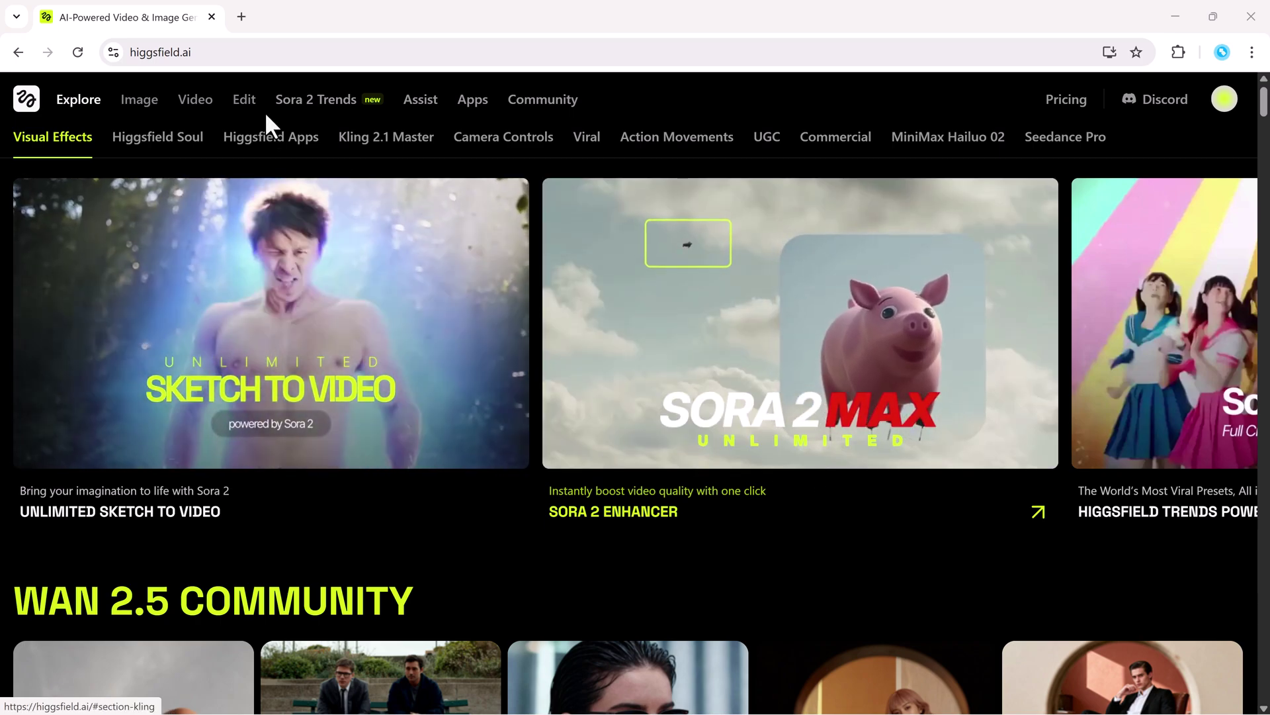
Step: Go to Create Video from the Video menu, review the Veo 3.1 models list, and focus the Prompt box
{"action": "left_click", "coordinate": [204, 118]}
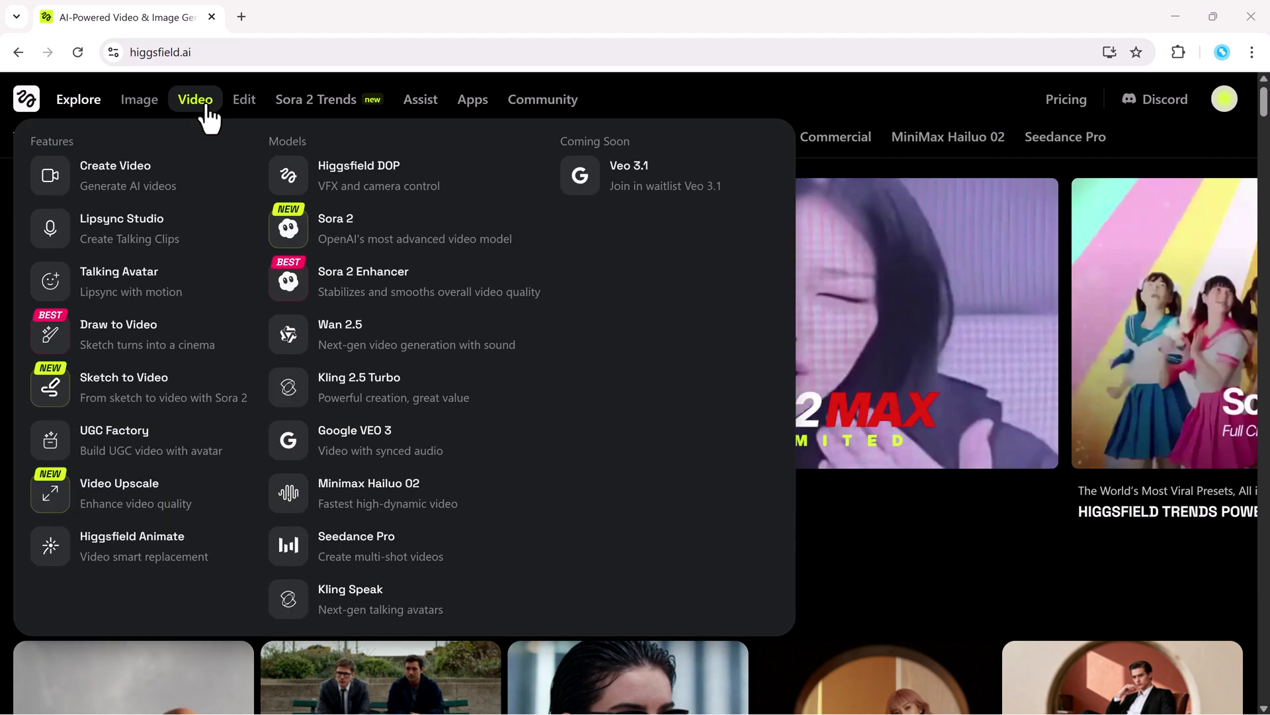
{"action": "left_click", "coordinate": [207, 109]}
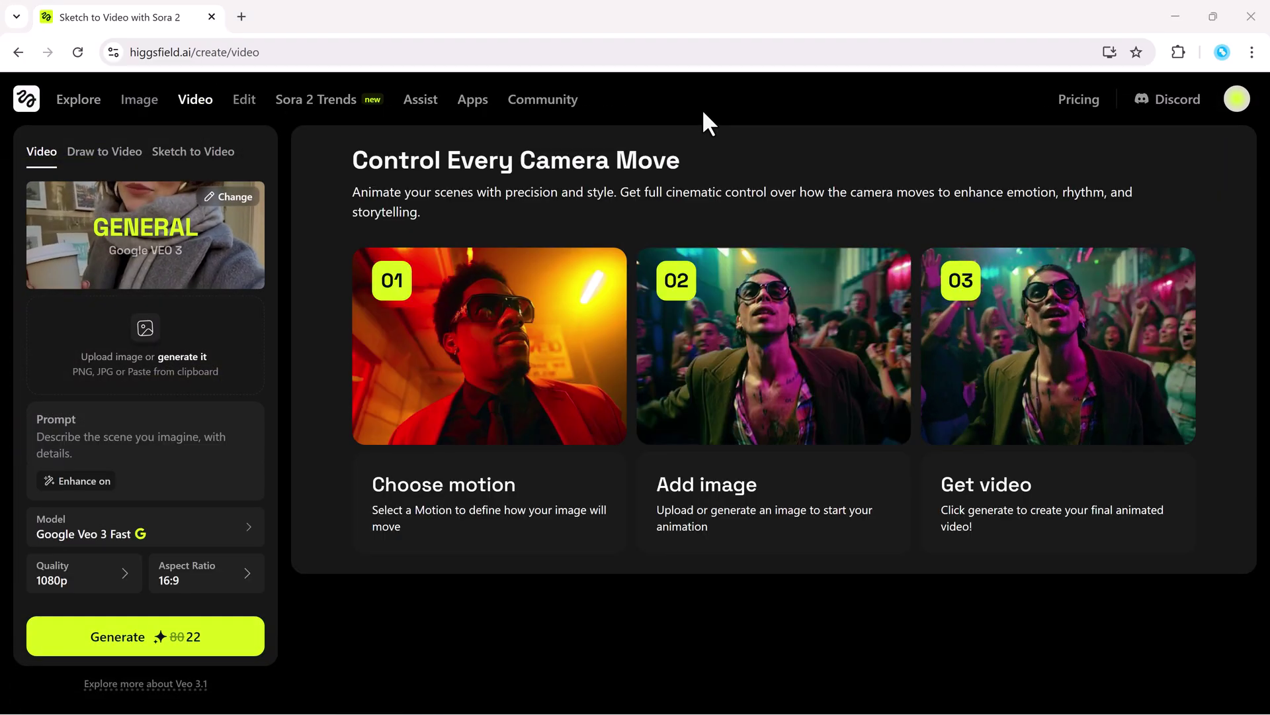
{"action": "left_click", "coordinate": [203, 439]}
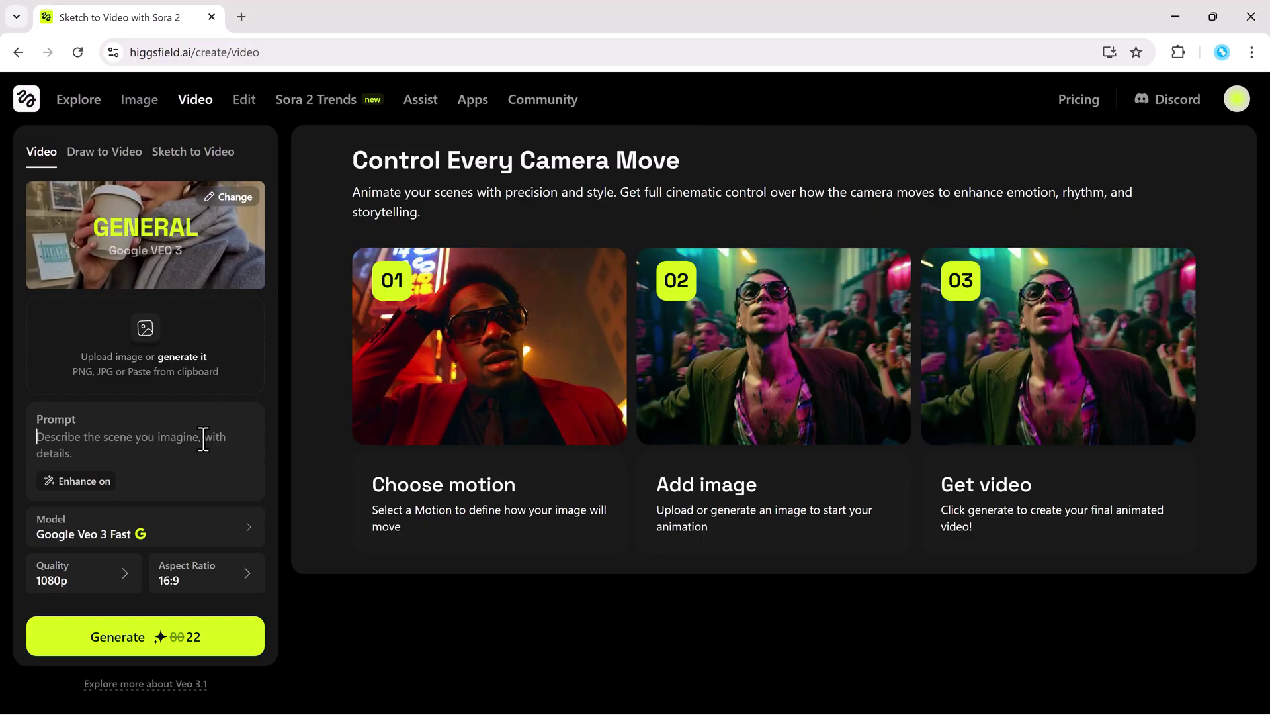
{"action": "left_click", "coordinate": [192, 109]}
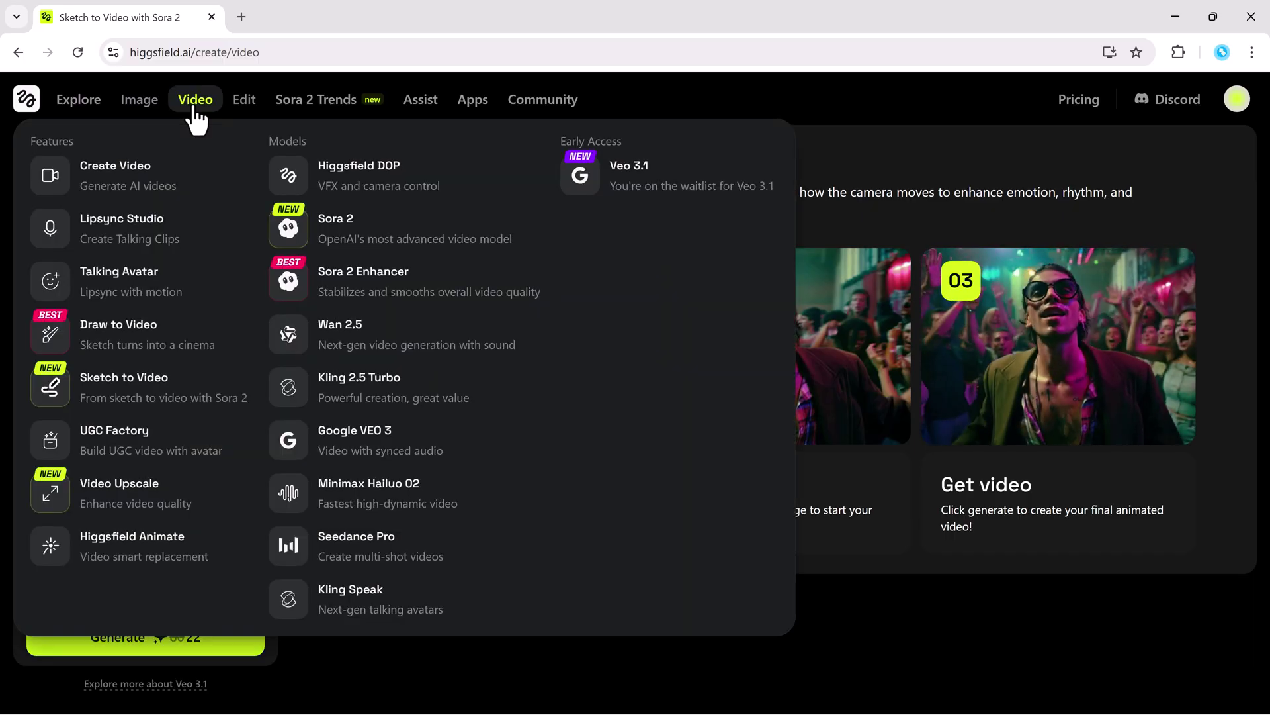
{"action": "left_click", "coordinate": [421, 657]}
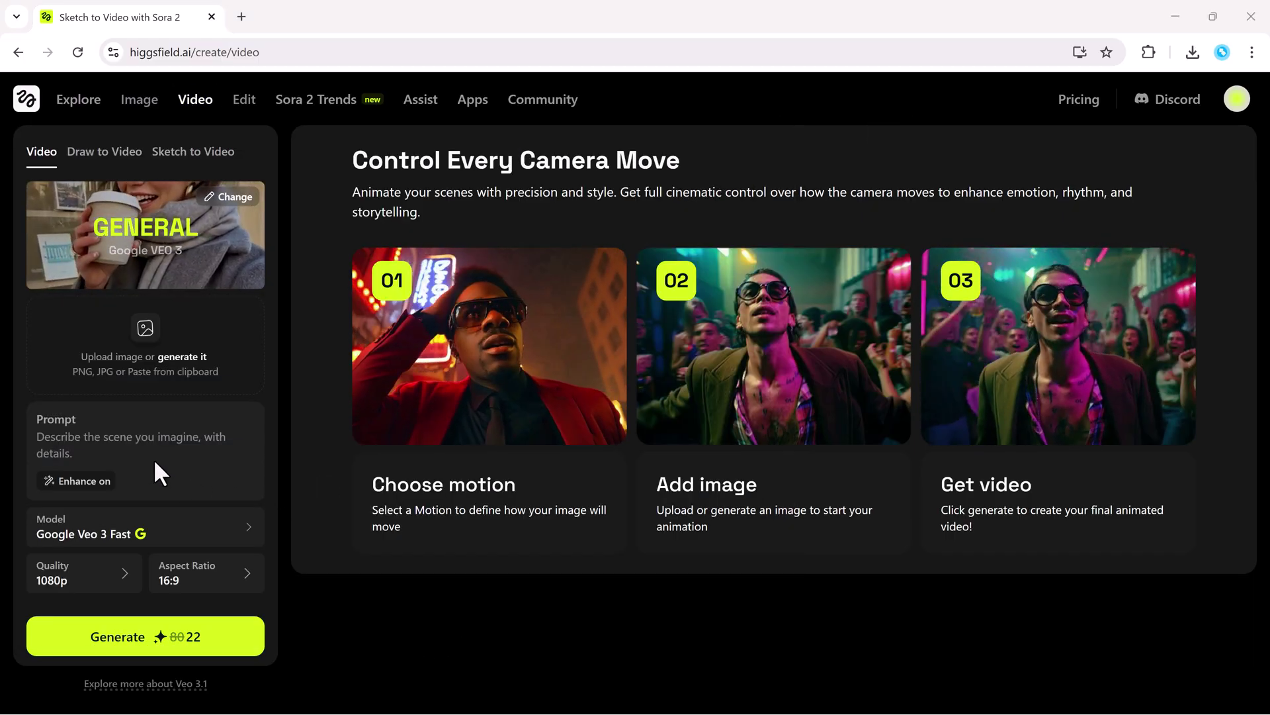
{"action": "left_click", "coordinate": [155, 460]}
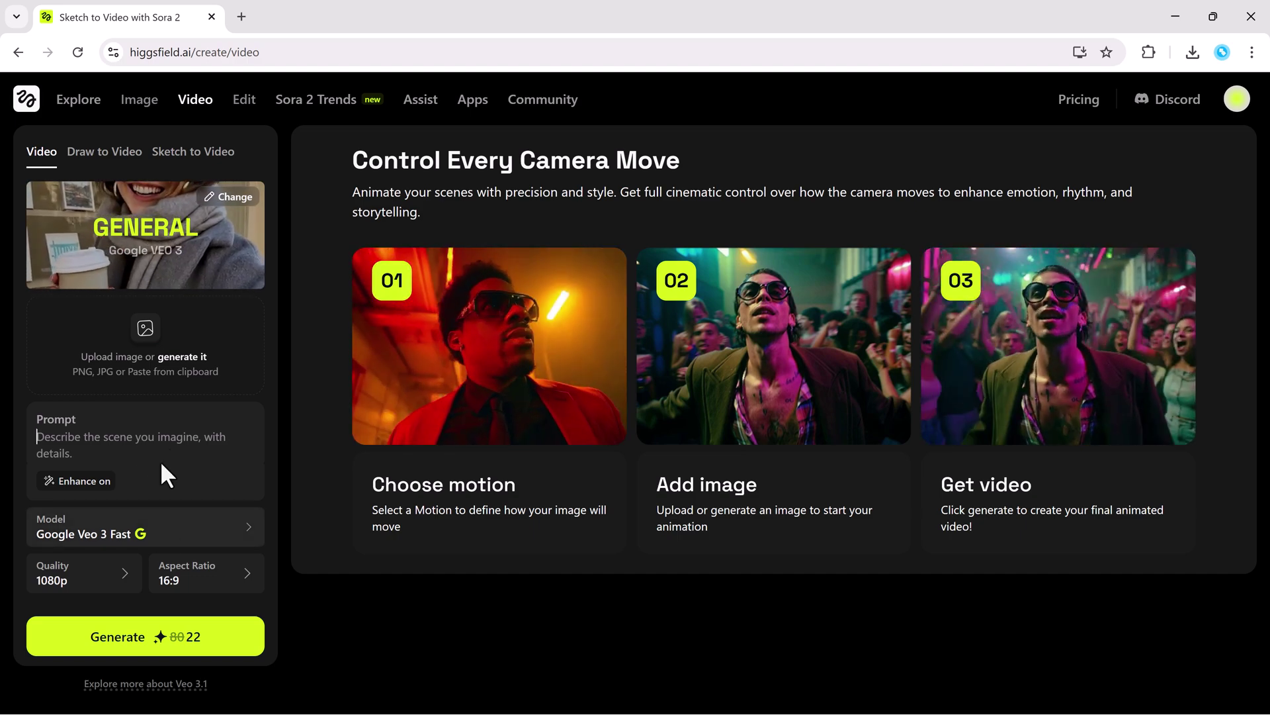
Step: Upload the ff warrior photo as the start image and paste the warrior queen forest prompt
{"action": "left_click", "coordinate": [146, 349]}
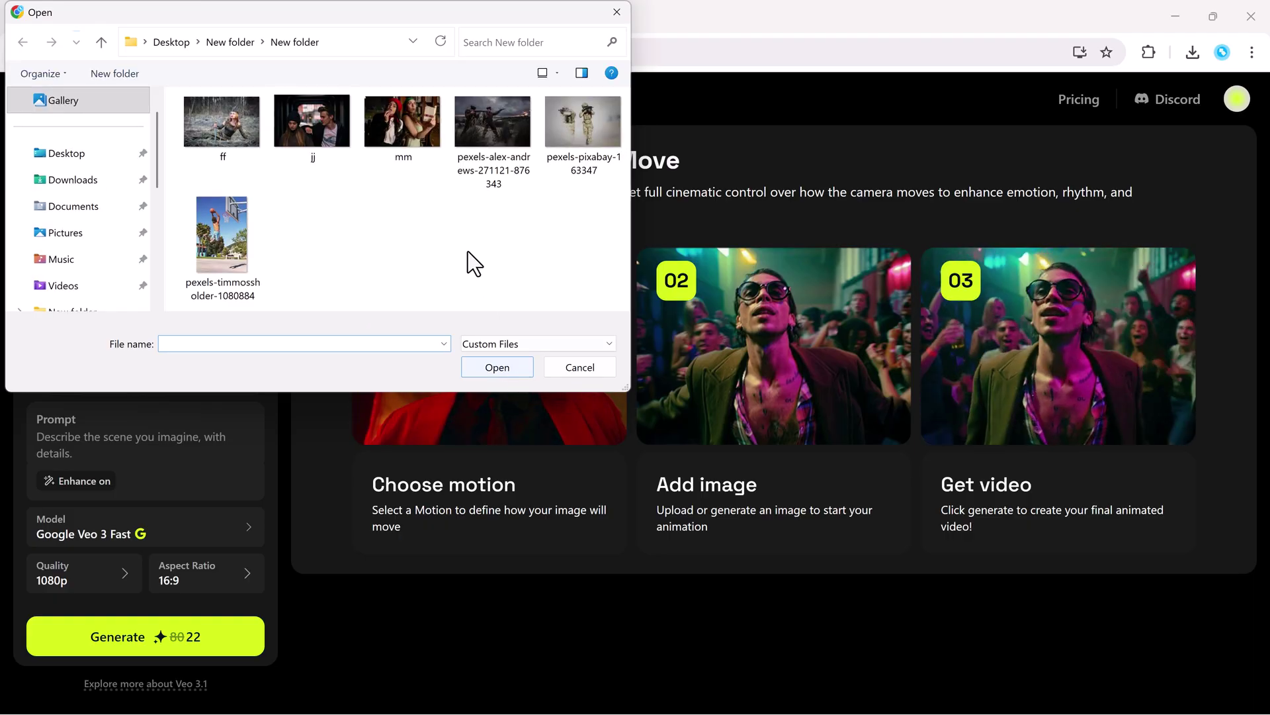
{"action": "double_click", "coordinate": [223, 124]}
{"action": "left_click", "coordinate": [162, 440]}
{"action": "key", "text": "ctrl+v"}
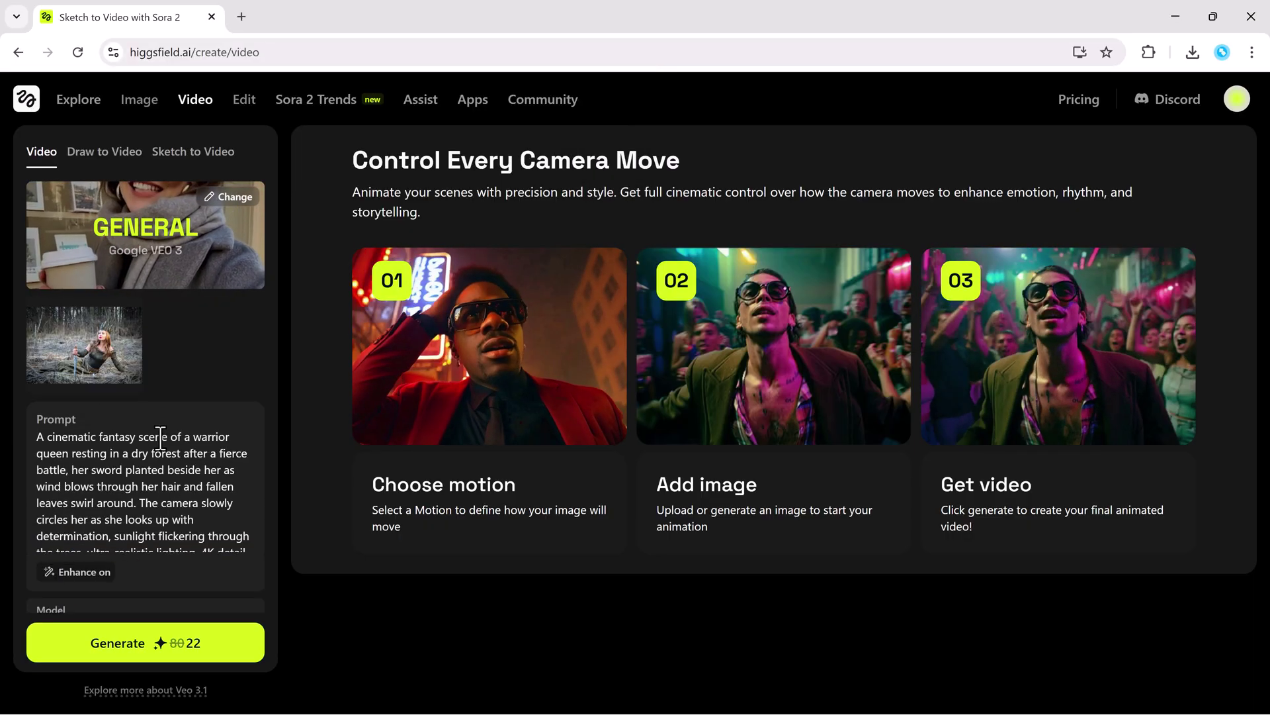
{"action": "scroll", "coordinate": [162, 439], "scroll_direction": "down", "scroll_amount": 2}
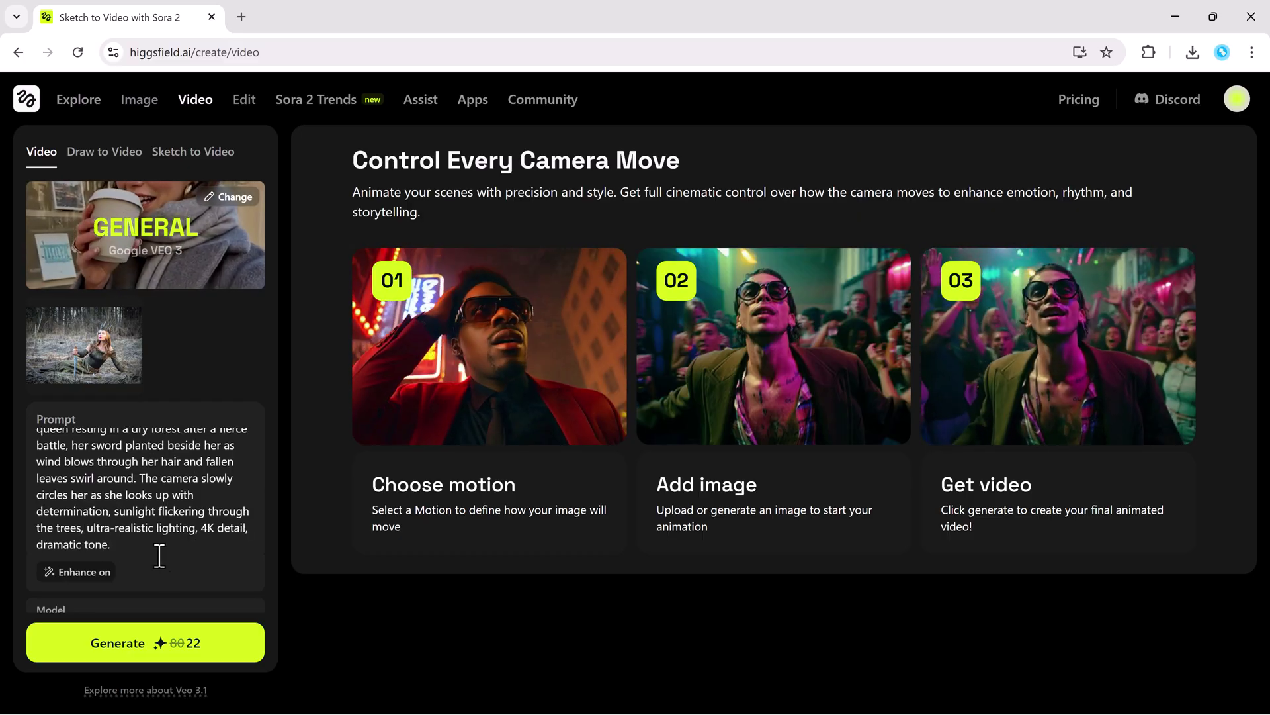
{"action": "scroll", "coordinate": [162, 571], "scroll_direction": "down", "scroll_amount": 1}
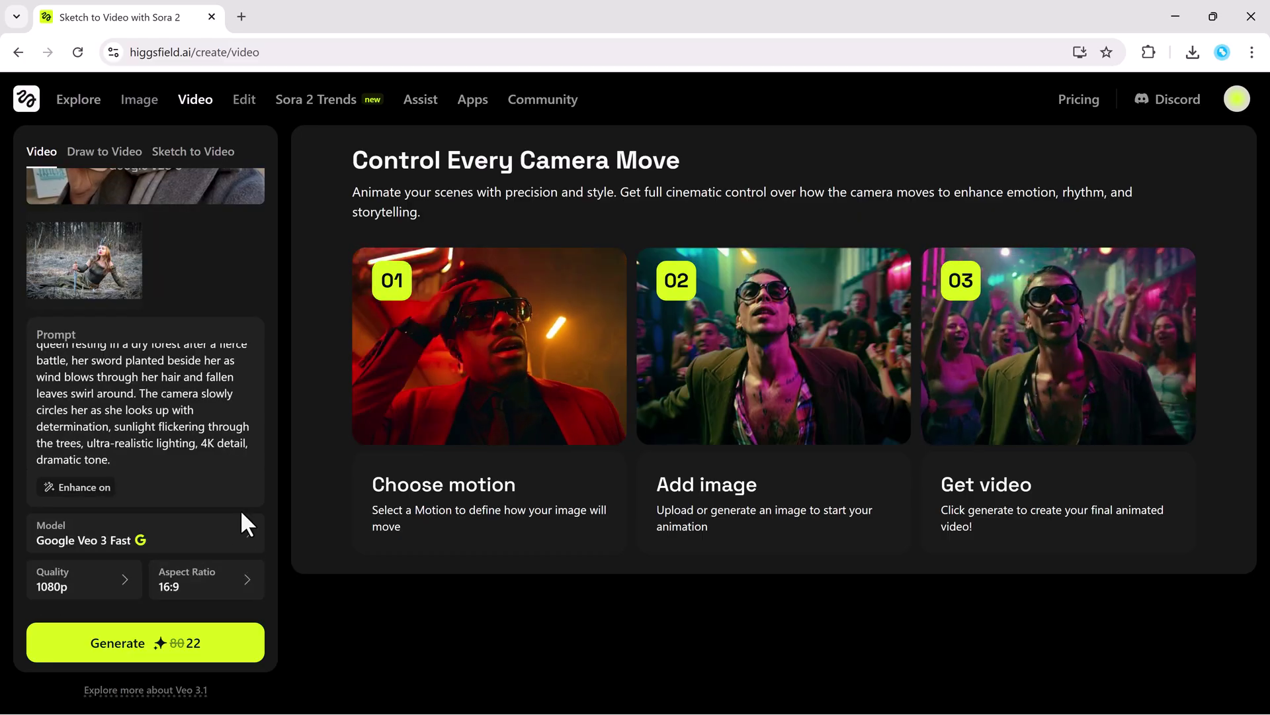
{"action": "scroll", "coordinate": [240, 509], "scroll_direction": "up", "scroll_amount": 1}
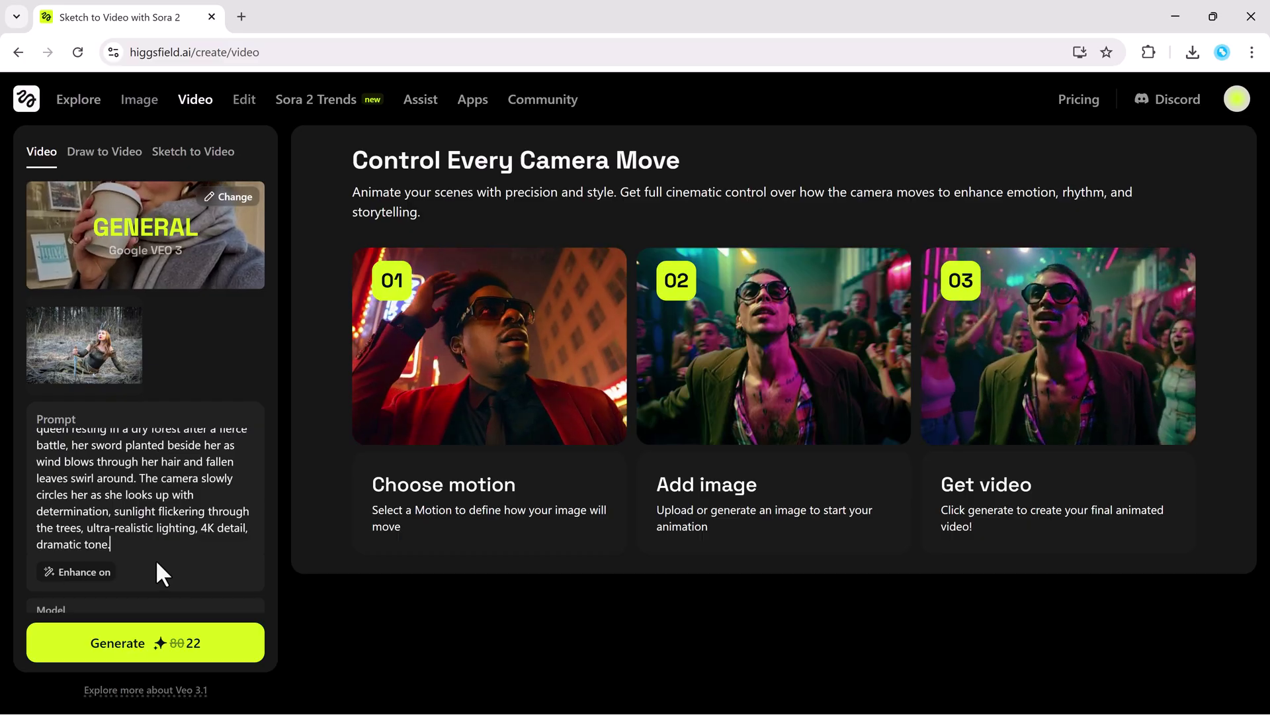
{"action": "scroll", "coordinate": [166, 577], "scroll_direction": "down", "scroll_amount": 1}
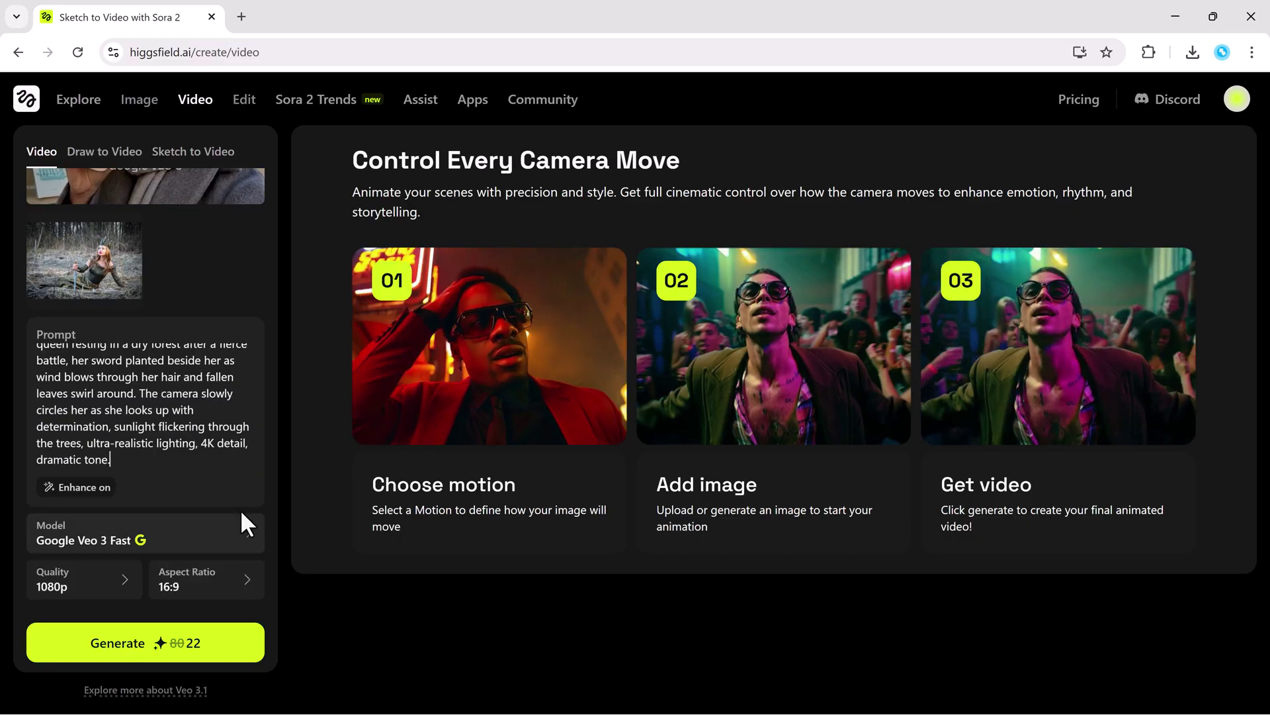
Step: Choose Google Veo 3.1 as the model, confirm 1080p quality, and generate the warrior queen video
{"action": "left_click", "coordinate": [199, 541]}
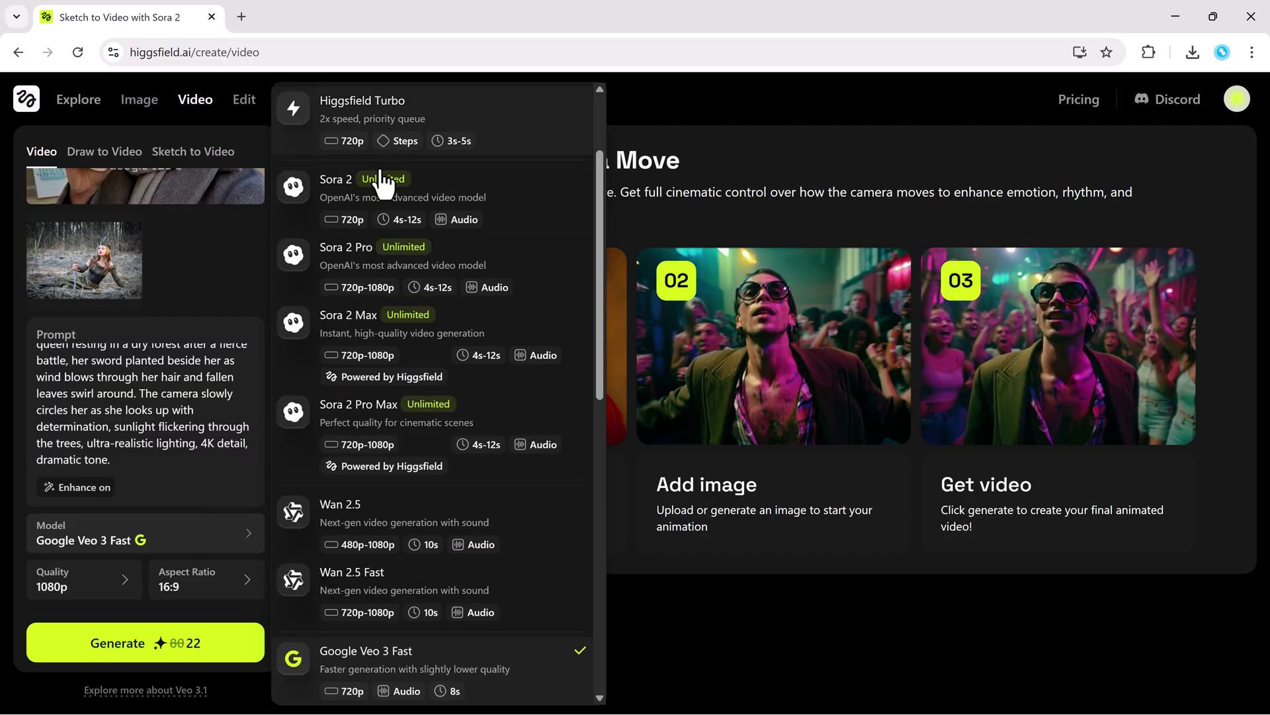
{"action": "scroll", "coordinate": [383, 227], "scroll_direction": "down", "scroll_amount": 2}
{"action": "scroll", "coordinate": [383, 244], "scroll_direction": "down", "scroll_amount": 1}
{"action": "scroll", "coordinate": [387, 259], "scroll_direction": "down", "scroll_amount": 1}
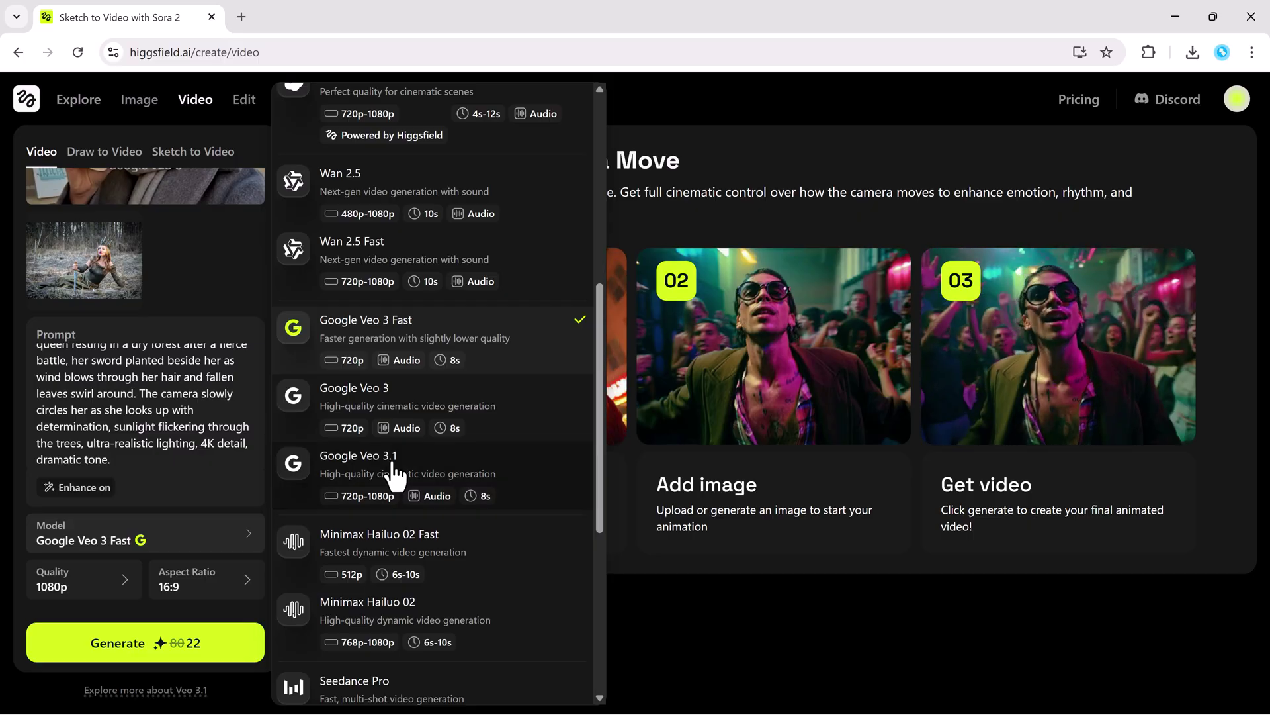
{"action": "left_click", "coordinate": [395, 474]}
{"action": "left_click", "coordinate": [117, 596]}
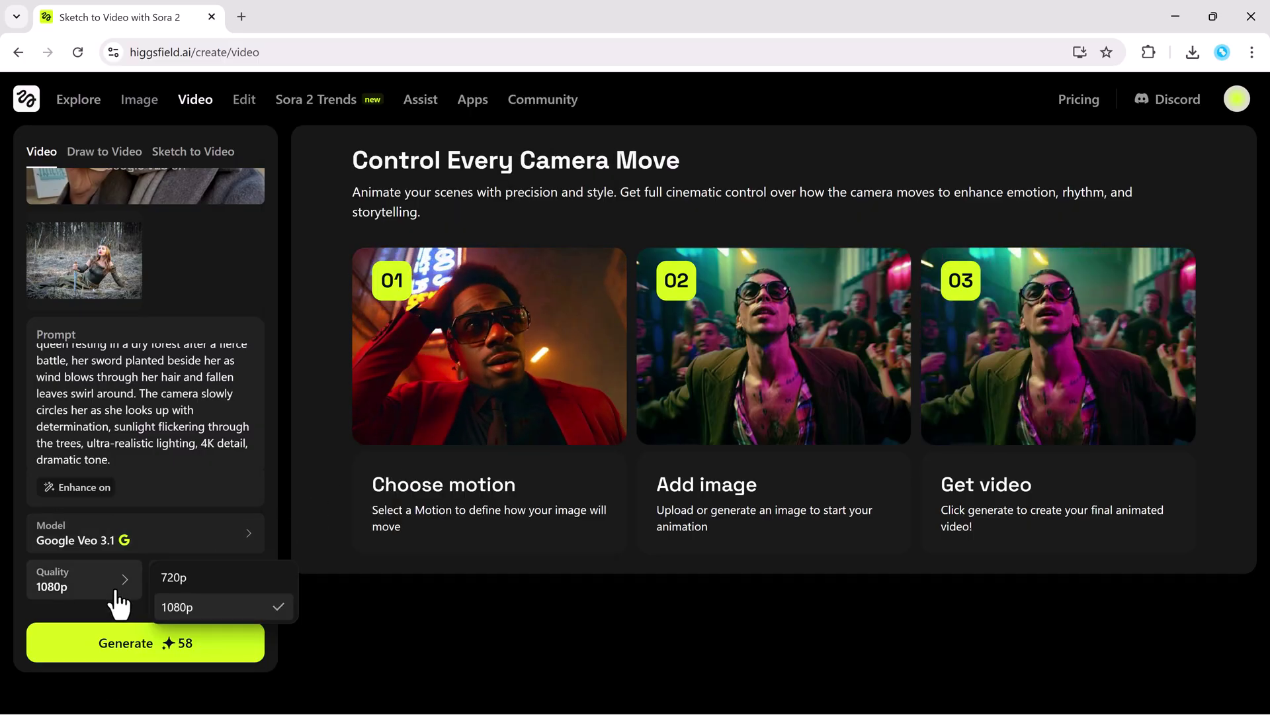
{"action": "left_click", "coordinate": [148, 657]}
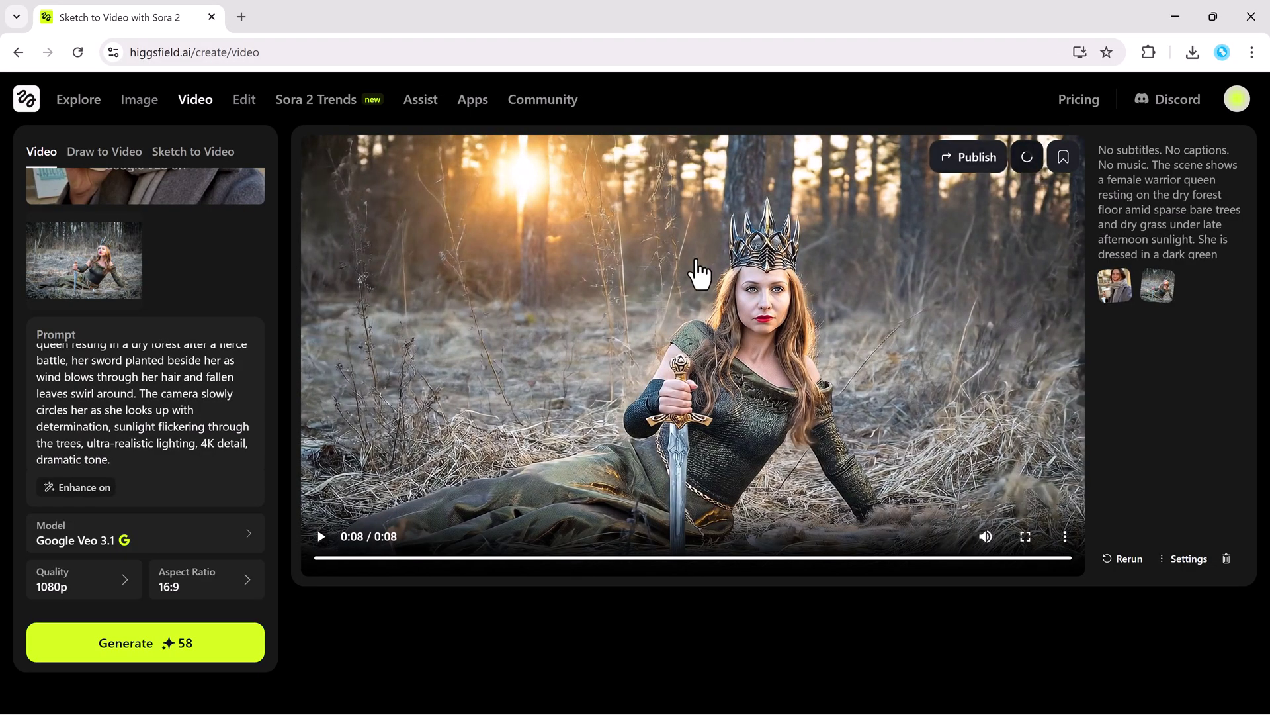
Step: Replace the warrior prompt with the library women photo and its scene prompt
{"action": "triple_click", "coordinate": [202, 410]}
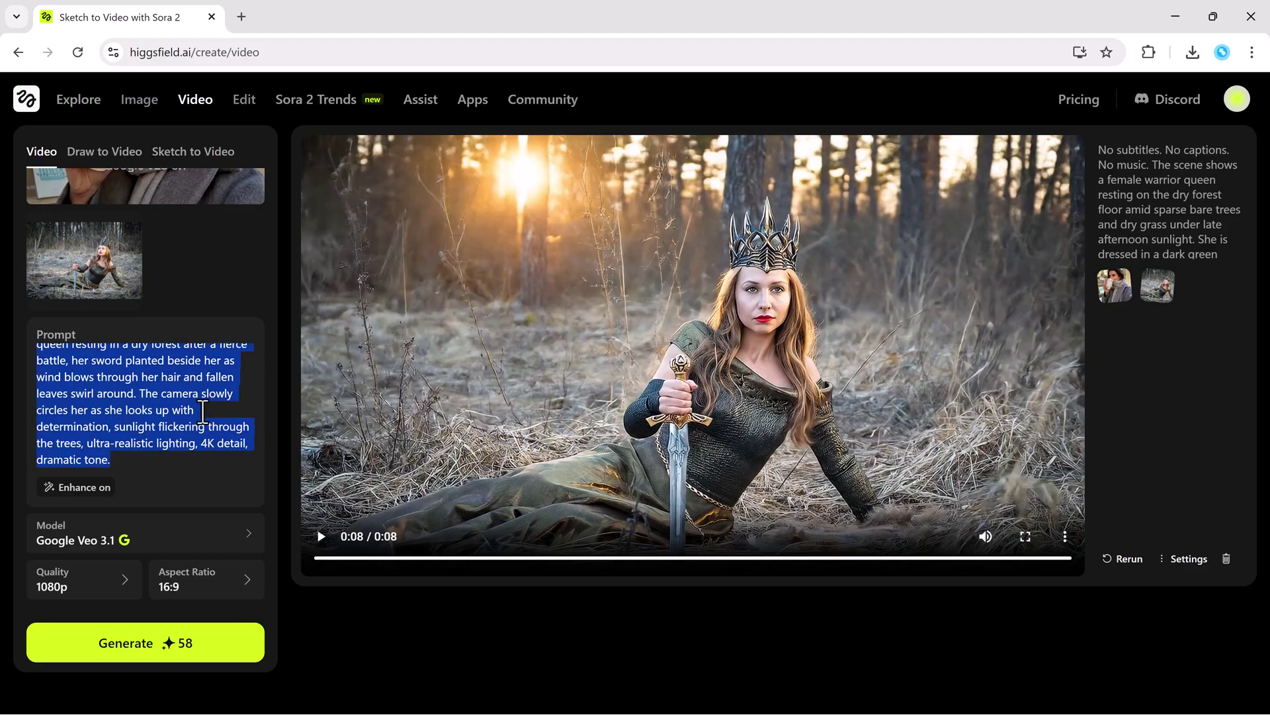
{"action": "key", "text": "BackSpace"}
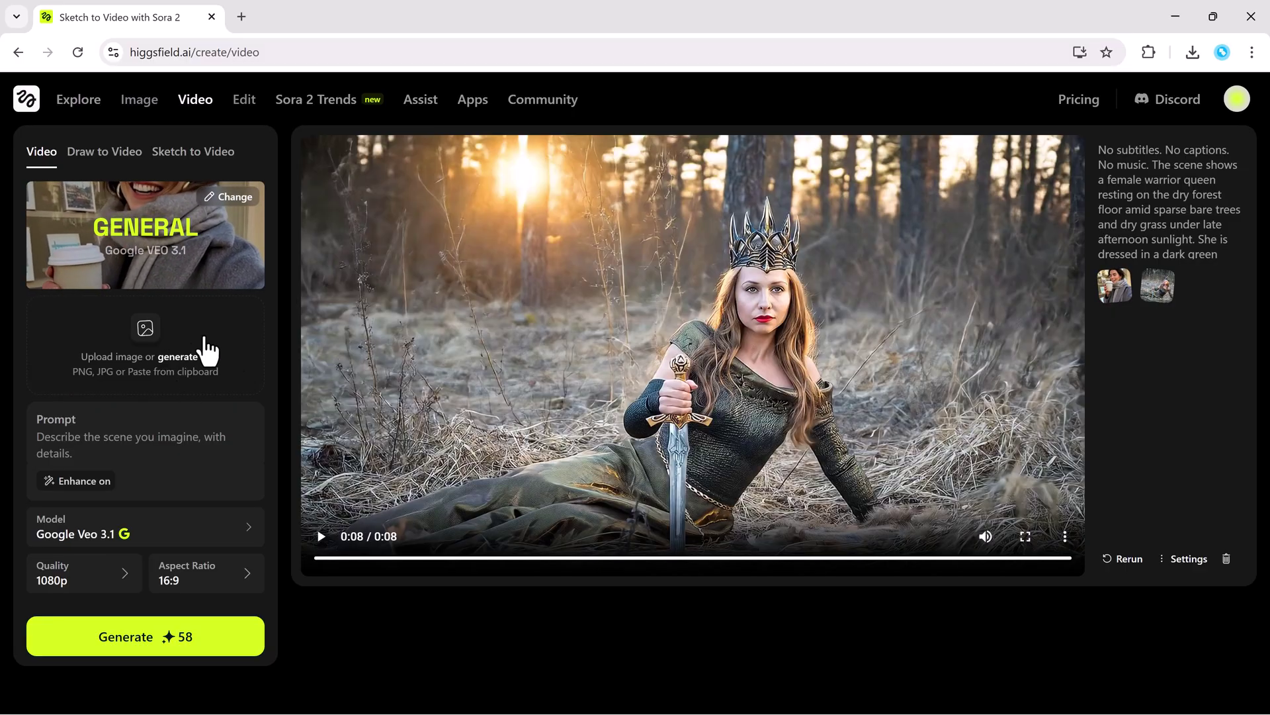
{"action": "left_click", "coordinate": [206, 350]}
{"action": "double_click", "coordinate": [305, 125]}
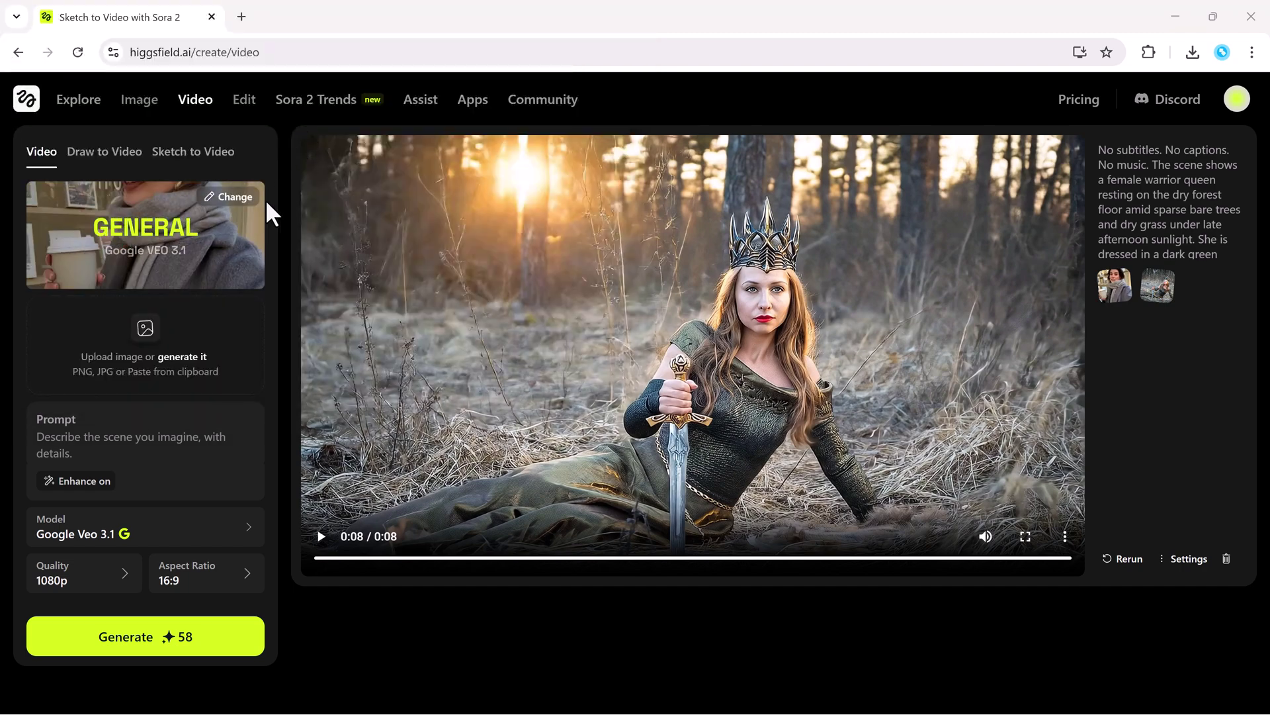
{"action": "type", "text": "A realistic cinematic video of a young couple walking through a city underpass in winter, soft afternoon light reflecting off the walls. The boy looks at the girl affectionately while she looks down shyly, their breath visible in the cold air. Subtle motion blur, natural camera shake, realistic skin tones, emotional realism."}
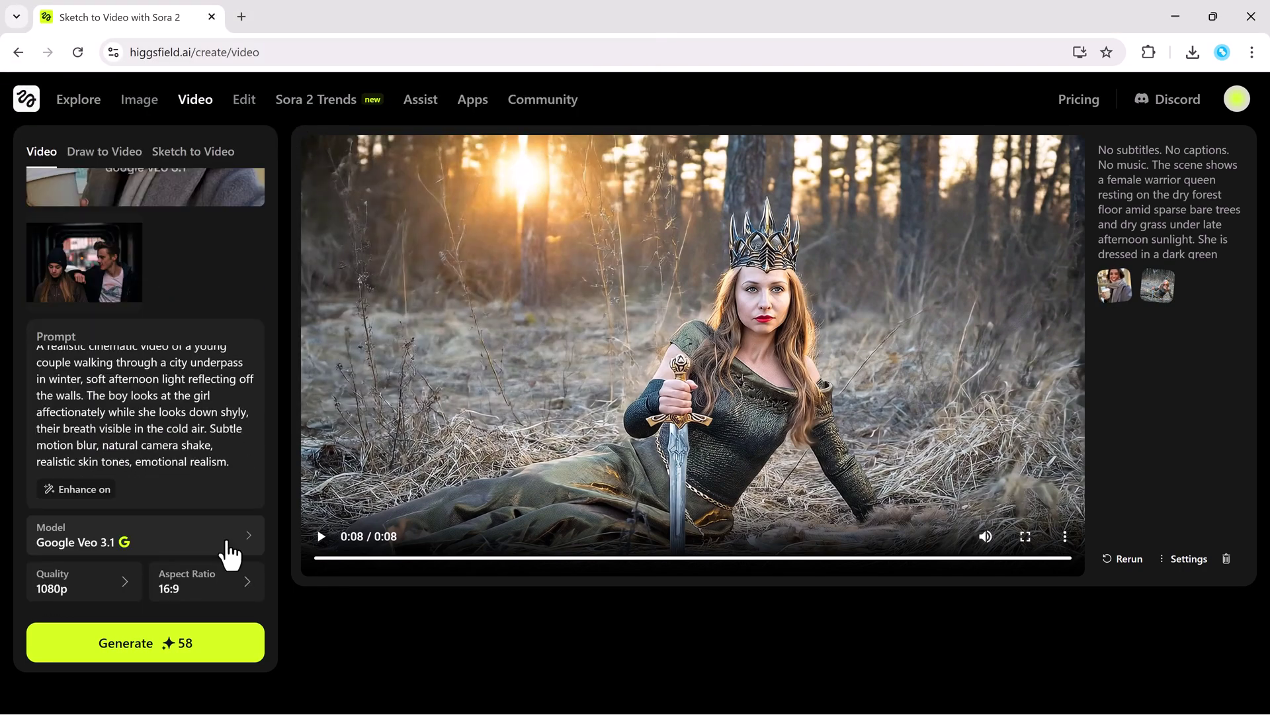
Step: Review the model list and keep Google Veo 3.1 selected for the library clip
{"action": "left_click", "coordinate": [227, 543]}
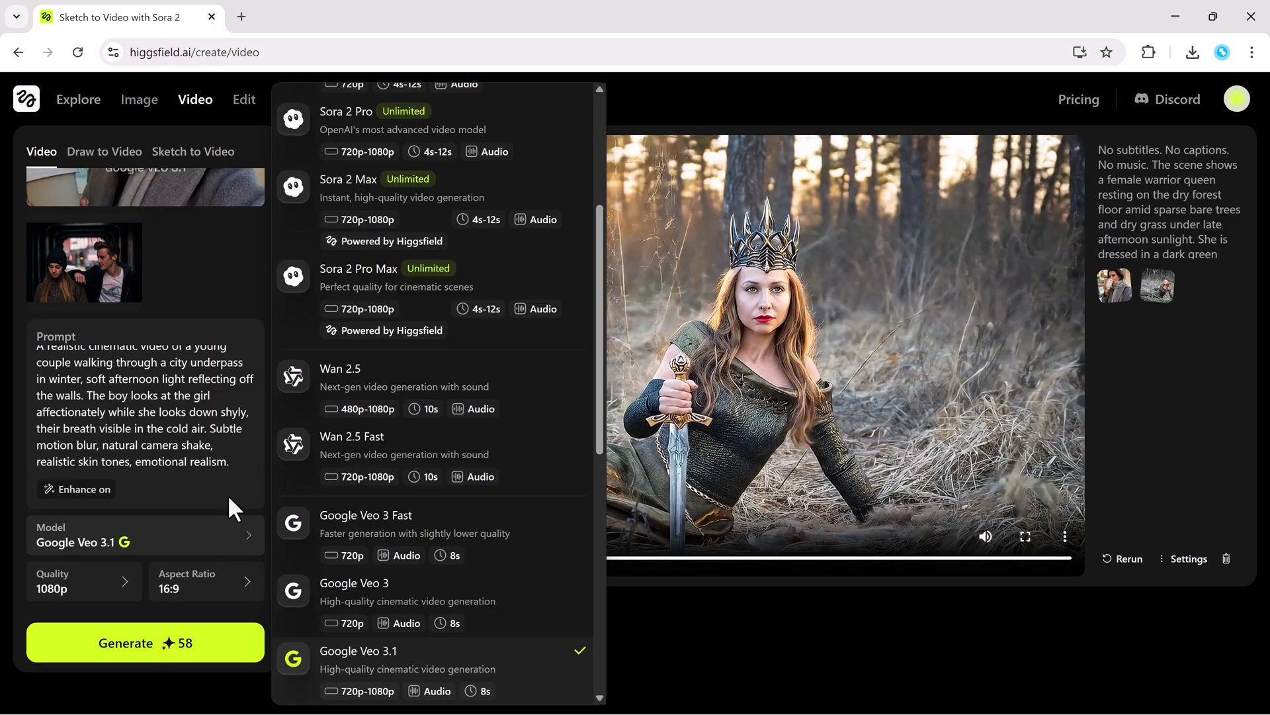
{"action": "left_click", "coordinate": [227, 494]}
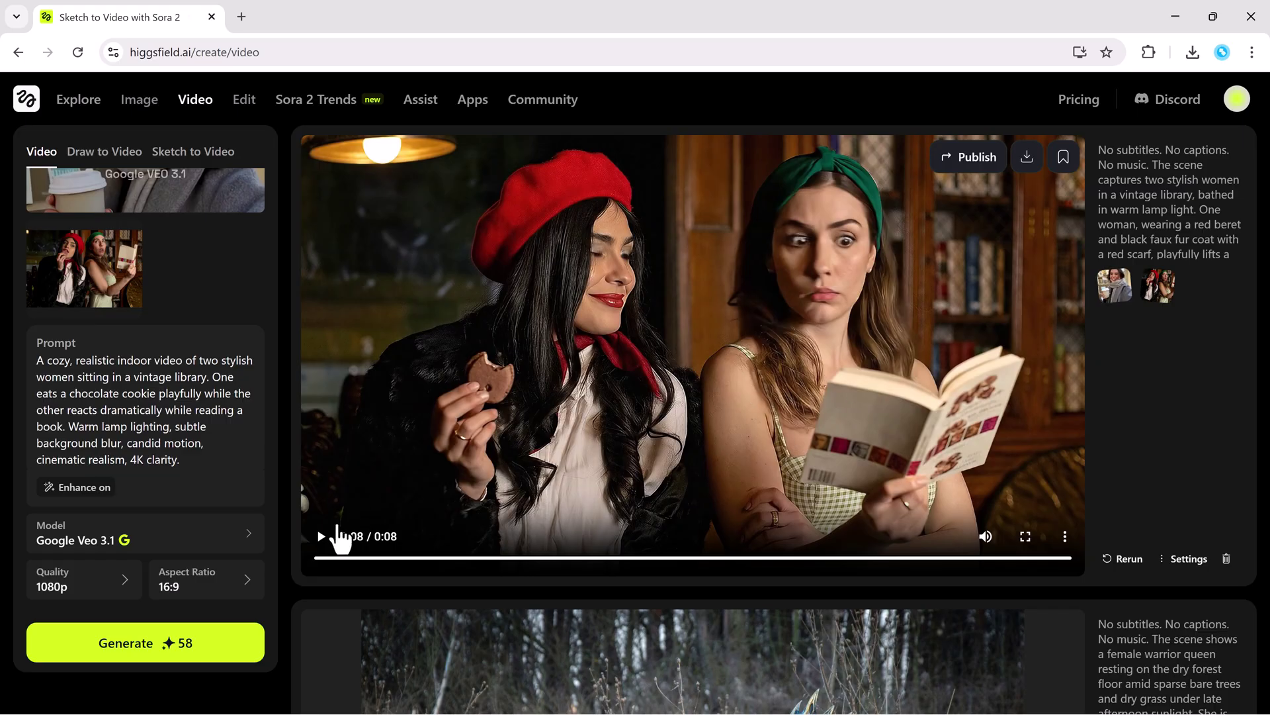
Step: Play the library women clip through to its end at 0:08
{"action": "left_click", "coordinate": [323, 538]}
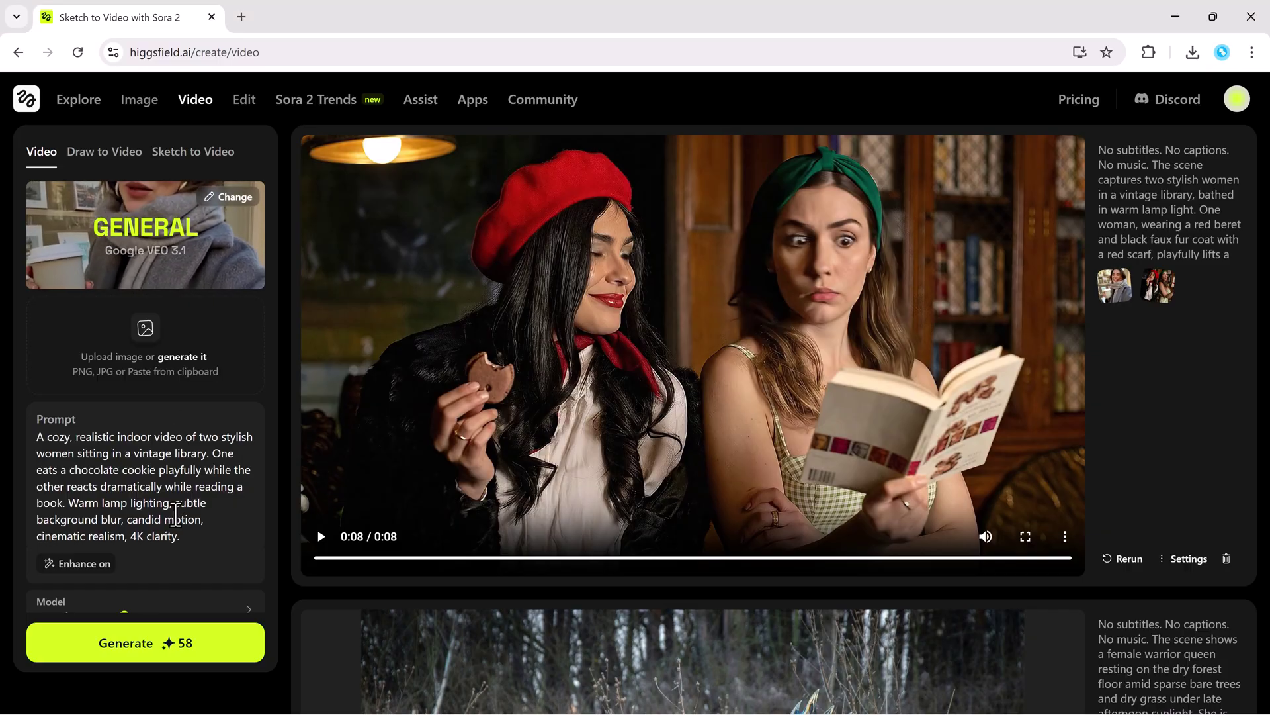
Step: Replace the library prompt with the basketball court photo and dunk prompt, then generate with Veo 3.1
{"action": "key", "text": "ctrl+a"}
{"action": "key", "text": "BackSpace"}
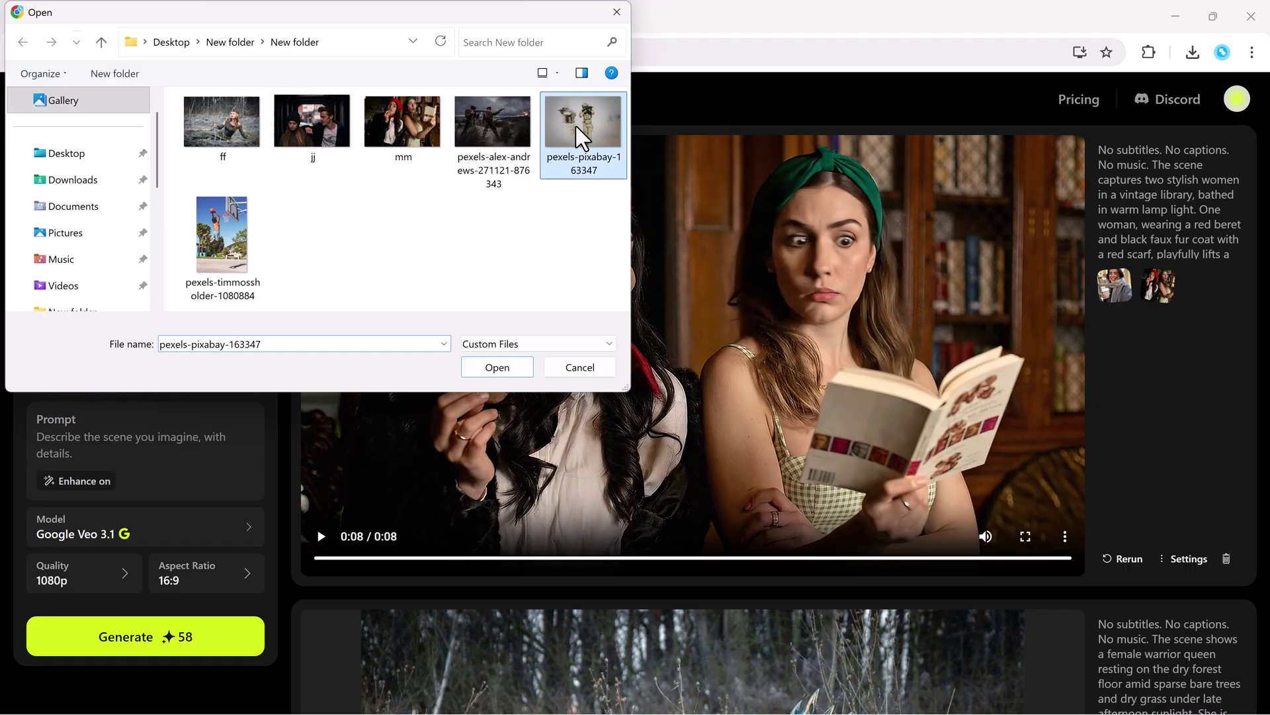
{"action": "key", "text": "Escape"}
{"action": "key", "text": "ctrl+v"}
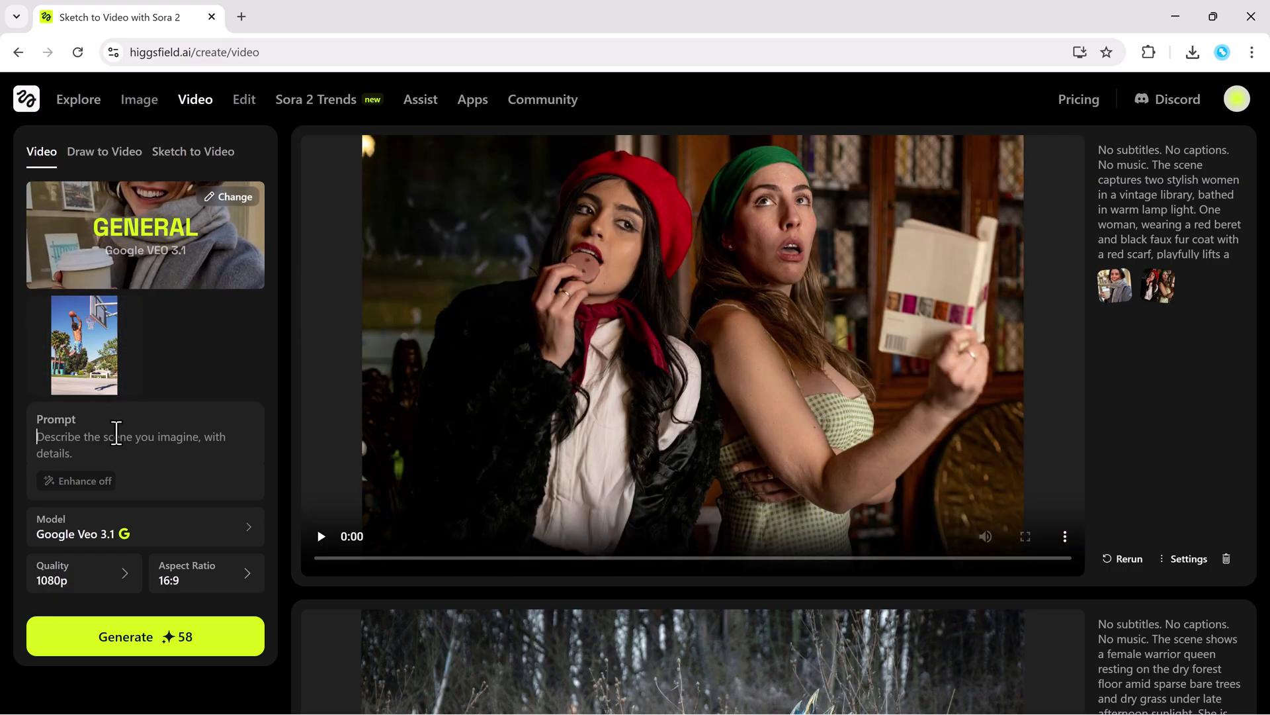
{"action": "type", "text": "A young man jumping high to dunk a basketball on an outdoor court, sunny afternoon, cinematic slow motion, camera rotates around the player, crowd cheering in the background, realistic shadows and motion blur, sports documentary tone."}
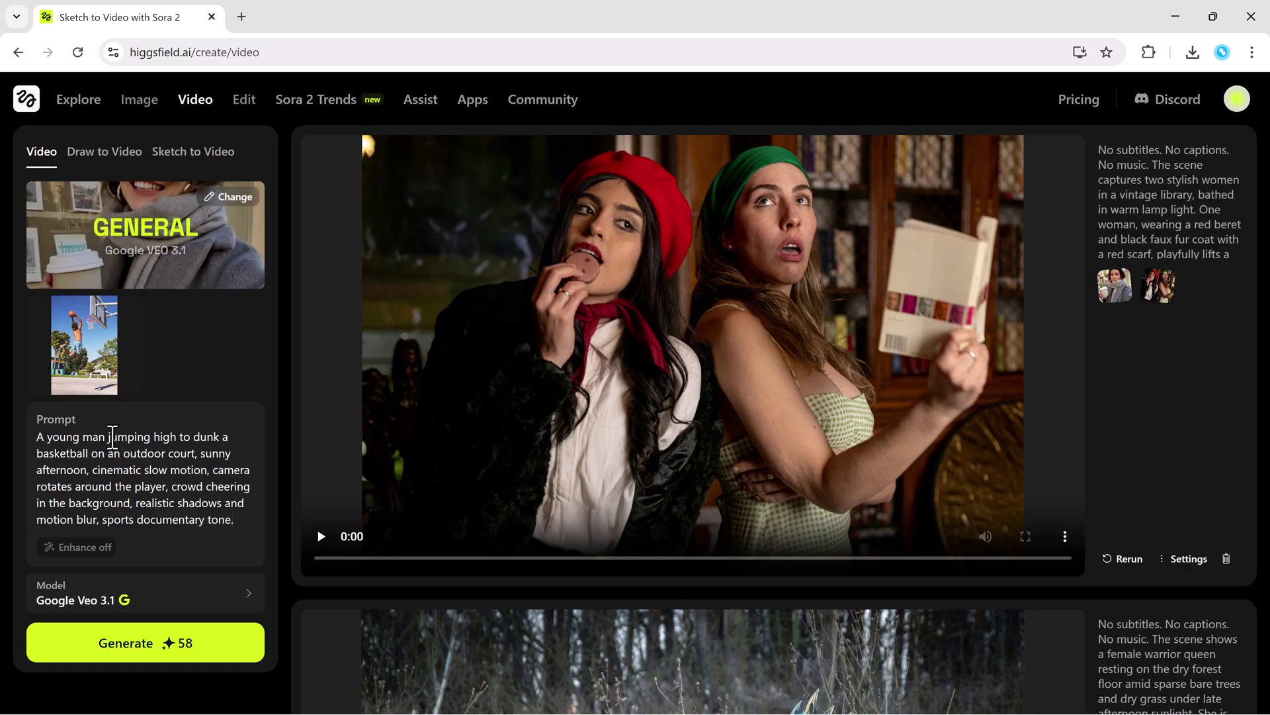
{"action": "scroll", "coordinate": [80, 487], "scroll_direction": "down", "scroll_amount": 1}
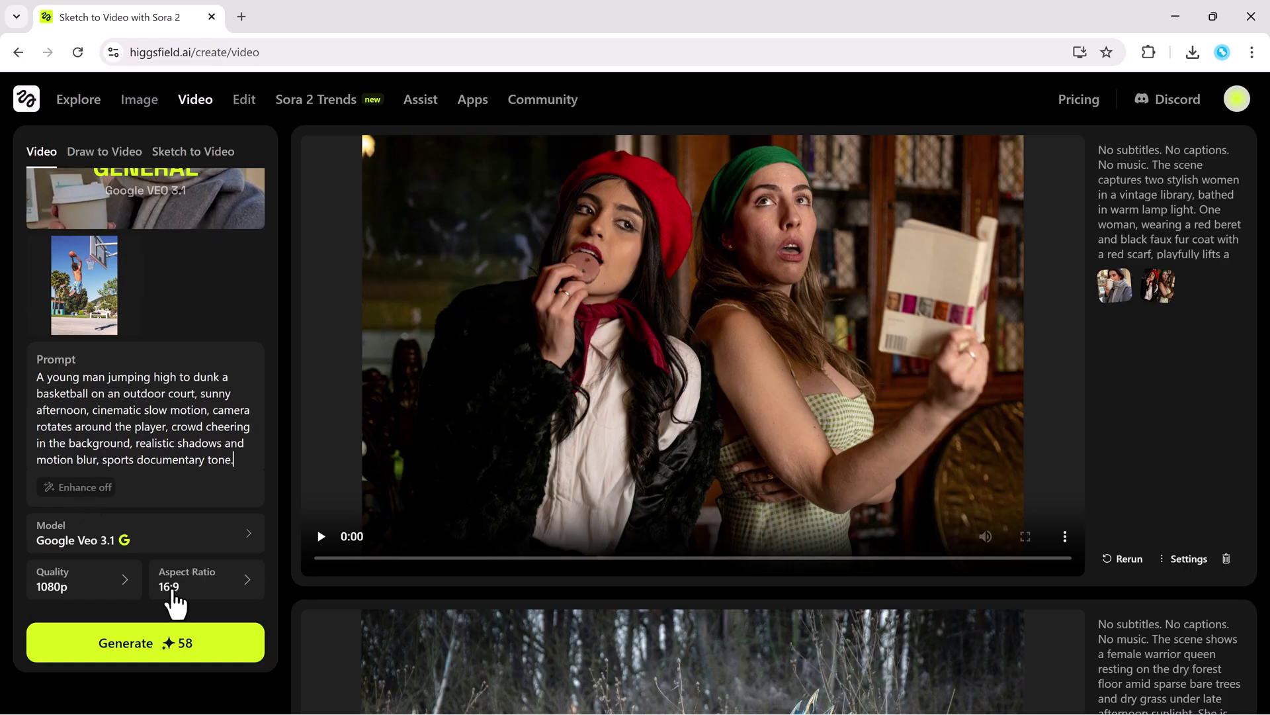
{"action": "left_click", "coordinate": [162, 659]}
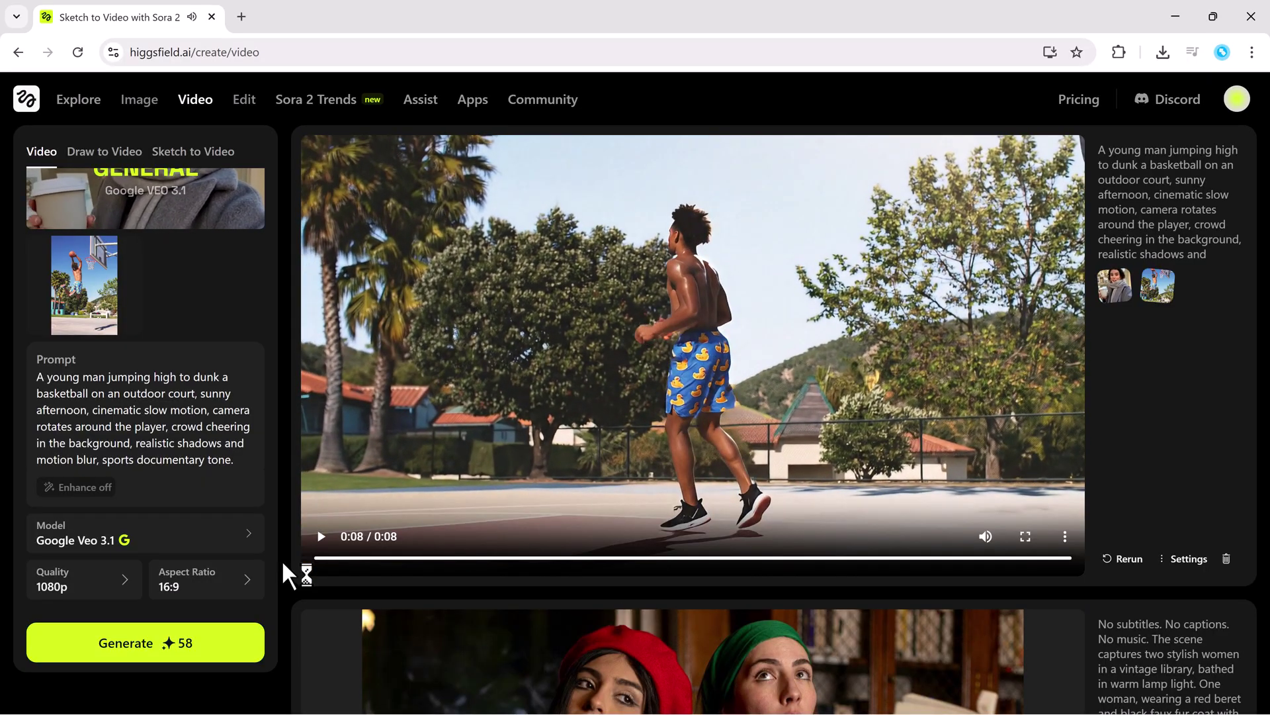
Step: Replay the finished basketball dunk clip and download it
{"action": "left_click", "coordinate": [320, 538]}
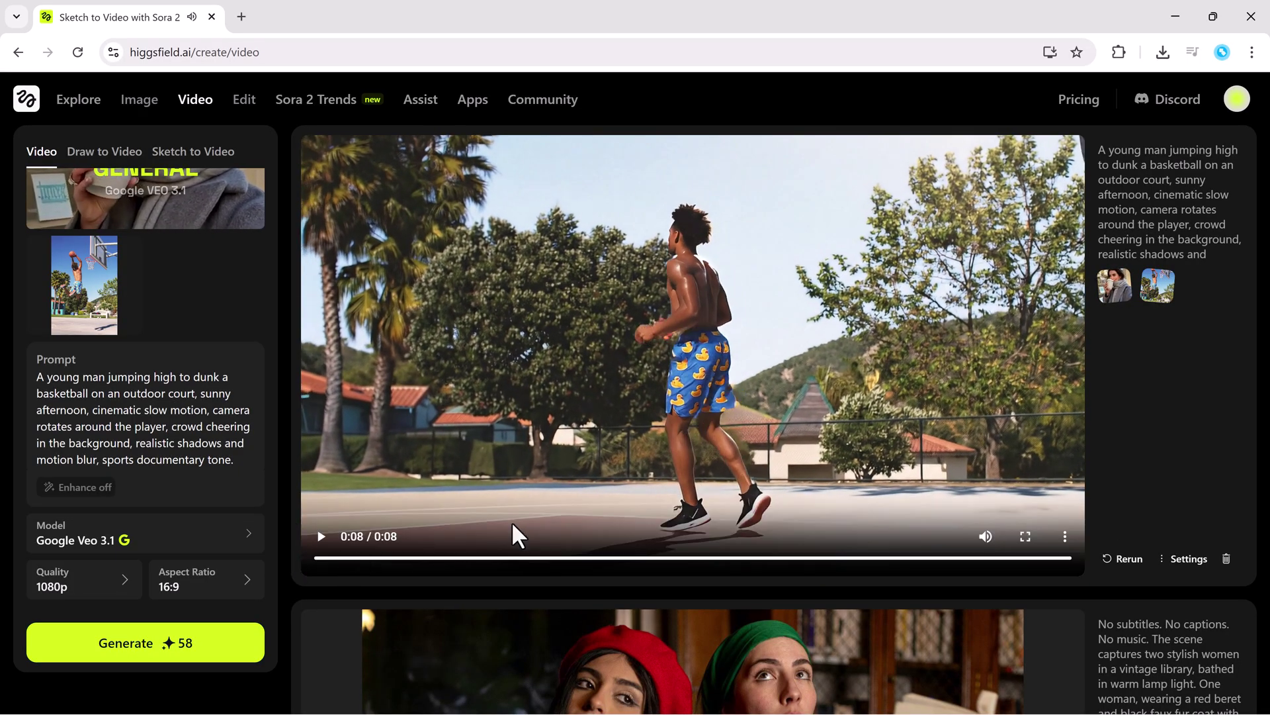
{"action": "left_click", "coordinate": [1028, 159]}
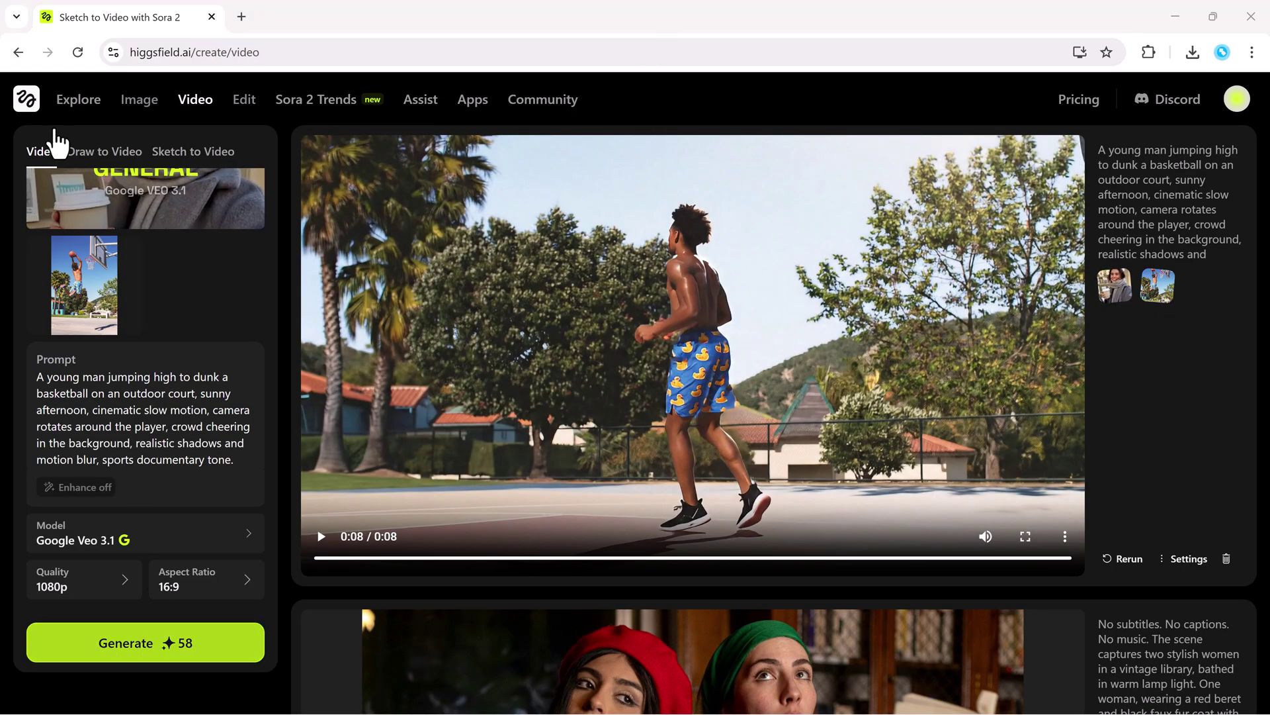
{"action": "left_click", "coordinate": [72, 101]}
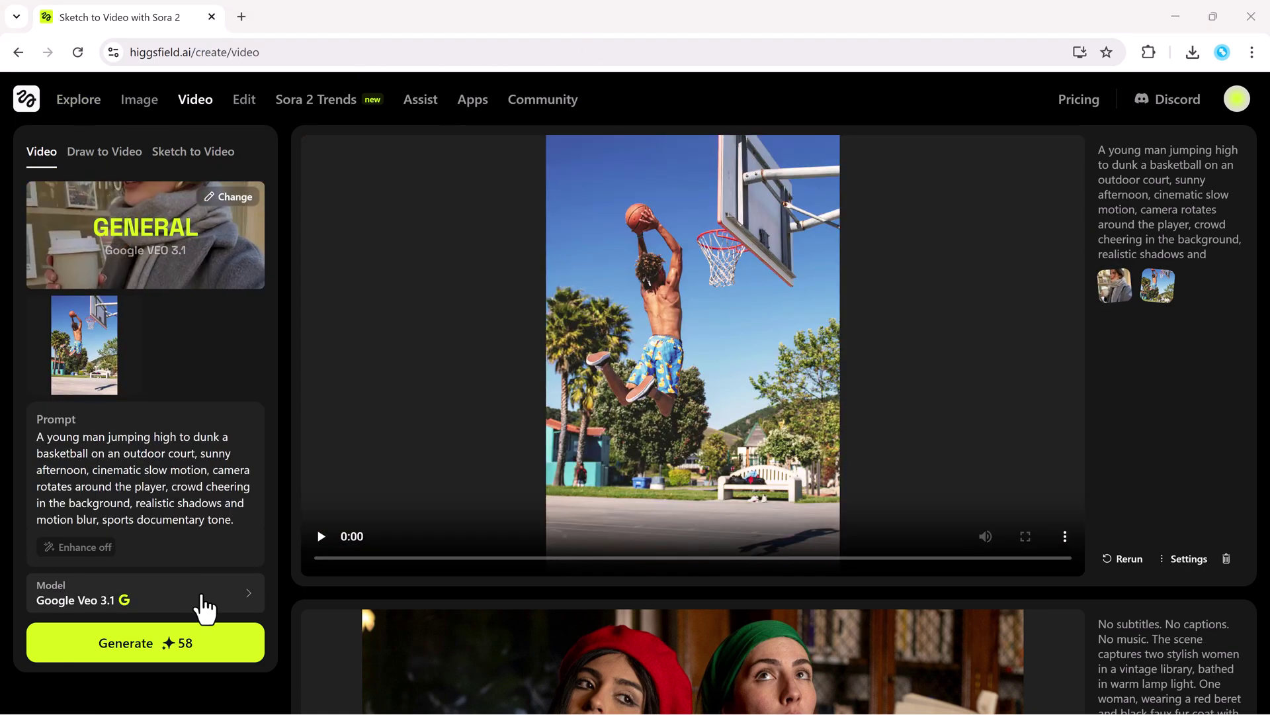
Step: Review the model list keeping Google Veo 3.1, then go to the Explore home page
{"action": "left_click", "coordinate": [201, 606]}
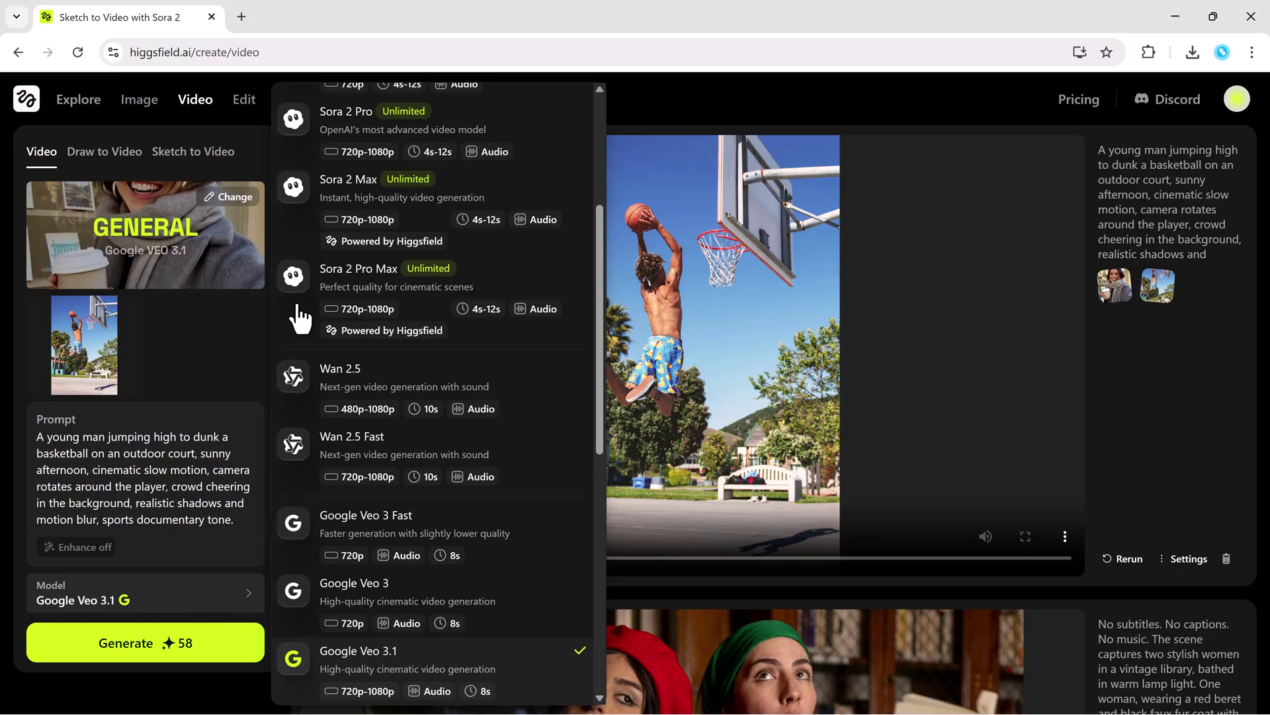
{"action": "scroll", "coordinate": [355, 199], "scroll_direction": "up", "scroll_amount": 3}
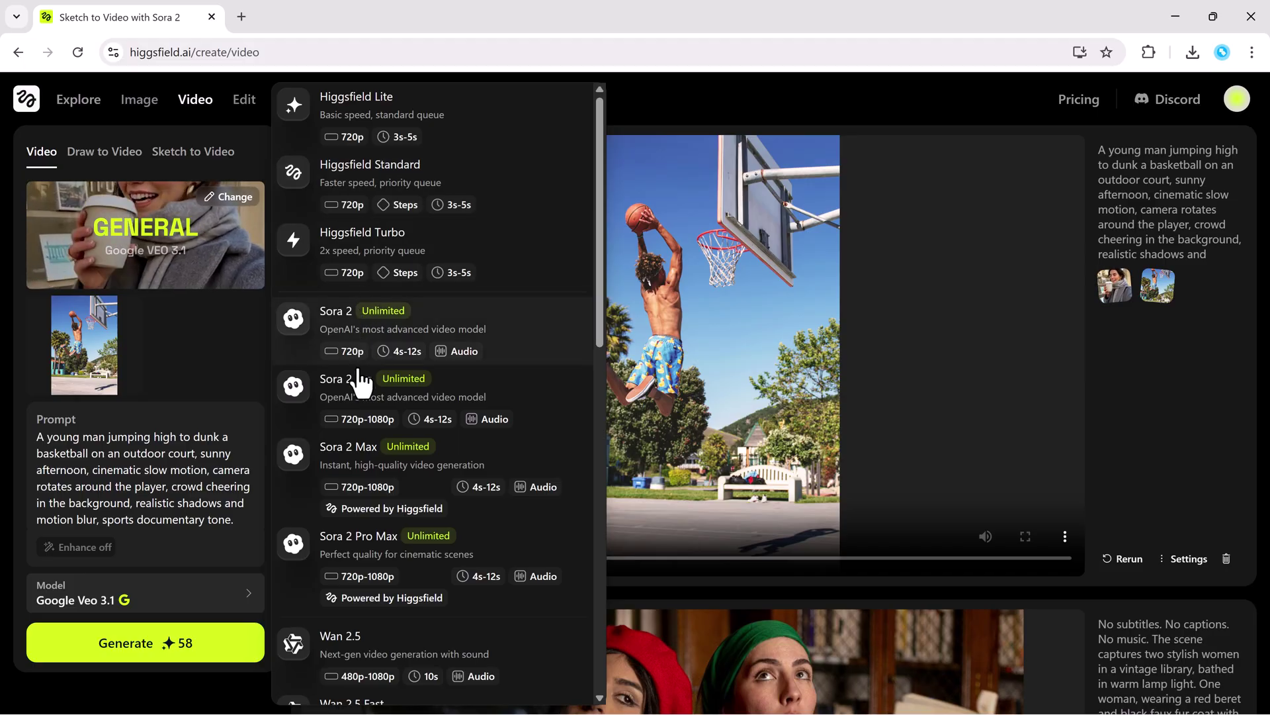
{"action": "scroll", "coordinate": [360, 383], "scroll_direction": "down", "scroll_amount": 1}
{"action": "scroll", "coordinate": [361, 382], "scroll_direction": "down", "scroll_amount": 1}
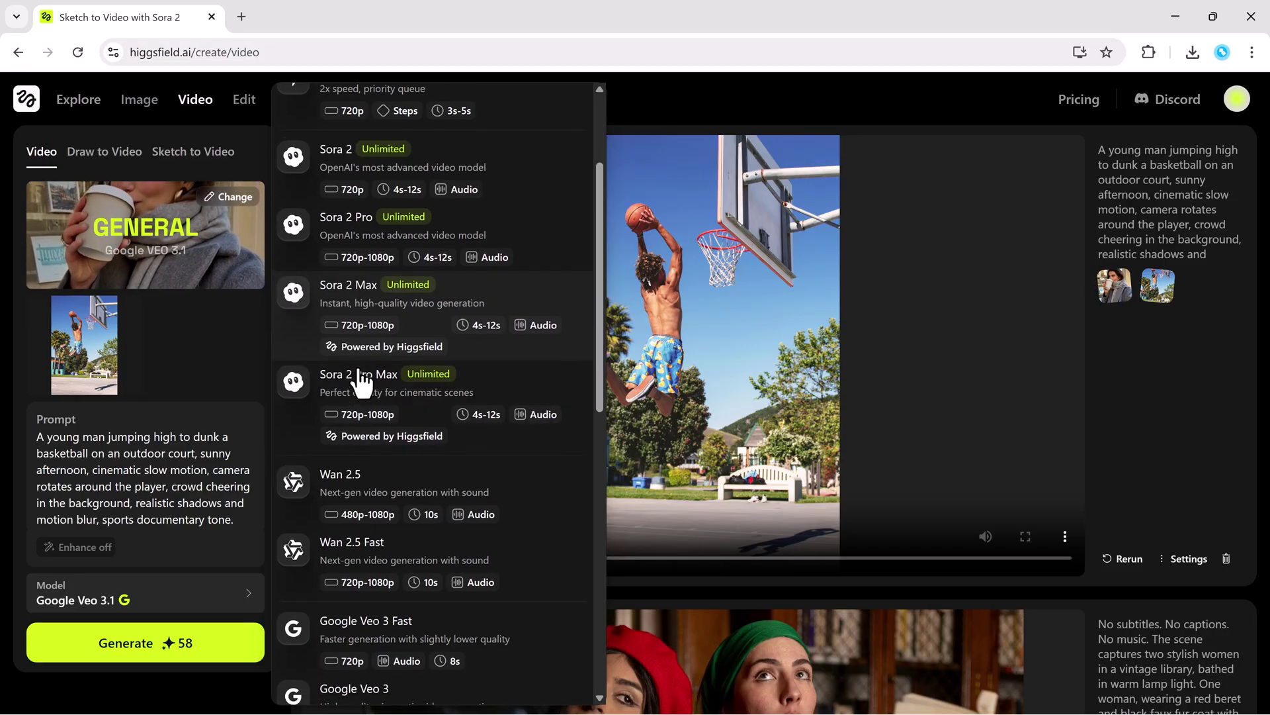
{"action": "scroll", "coordinate": [360, 382], "scroll_direction": "down", "scroll_amount": 2}
{"action": "scroll", "coordinate": [361, 382], "scroll_direction": "down", "scroll_amount": 2}
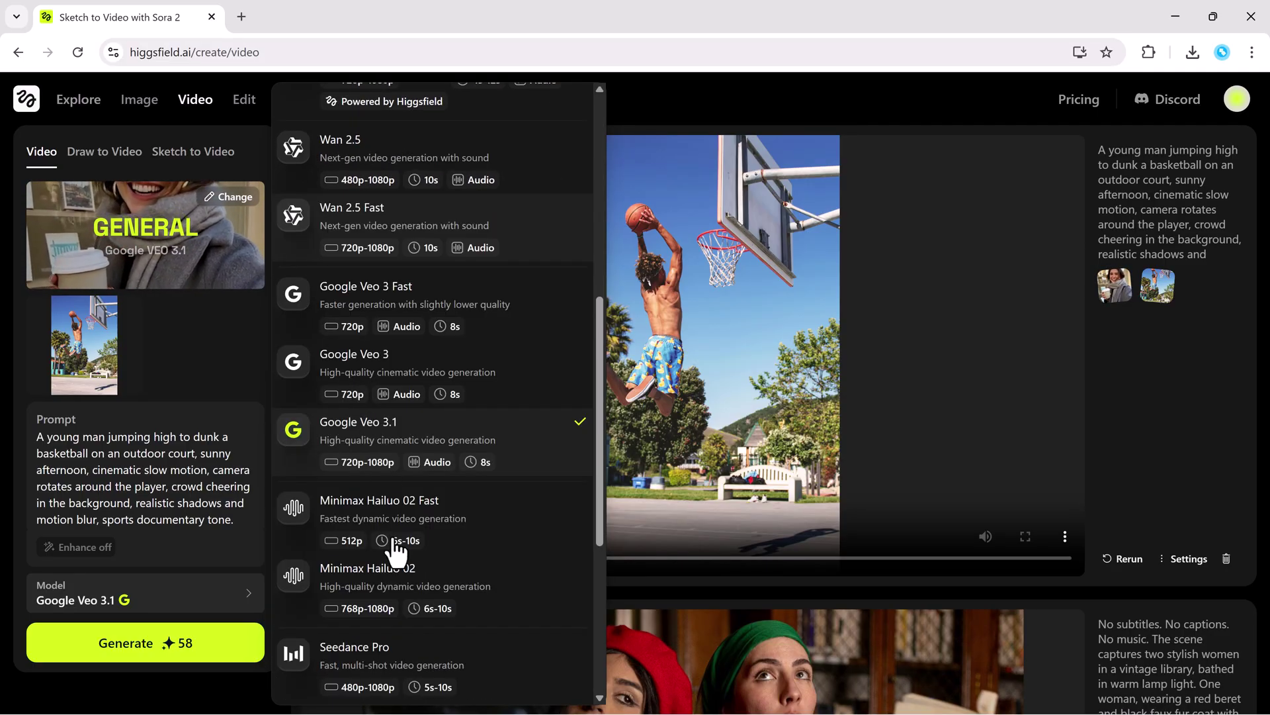
{"action": "left_click", "coordinate": [187, 374]}
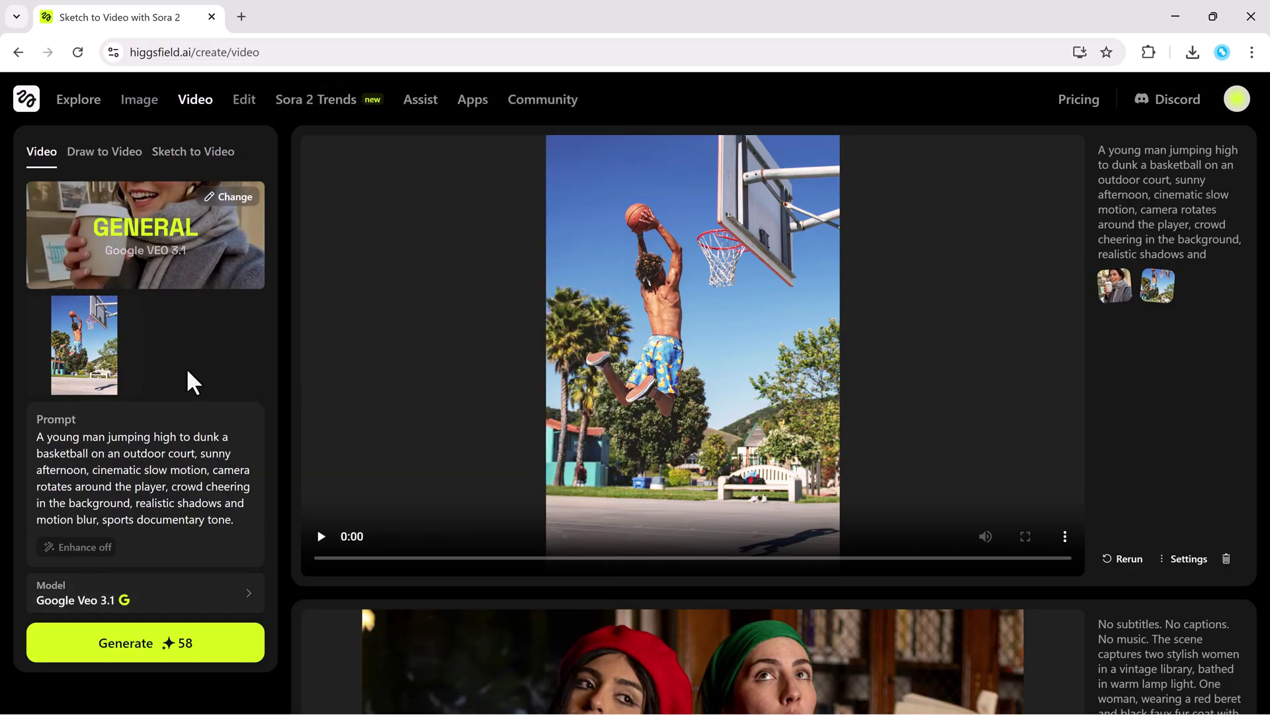
{"action": "left_click", "coordinate": [80, 94]}
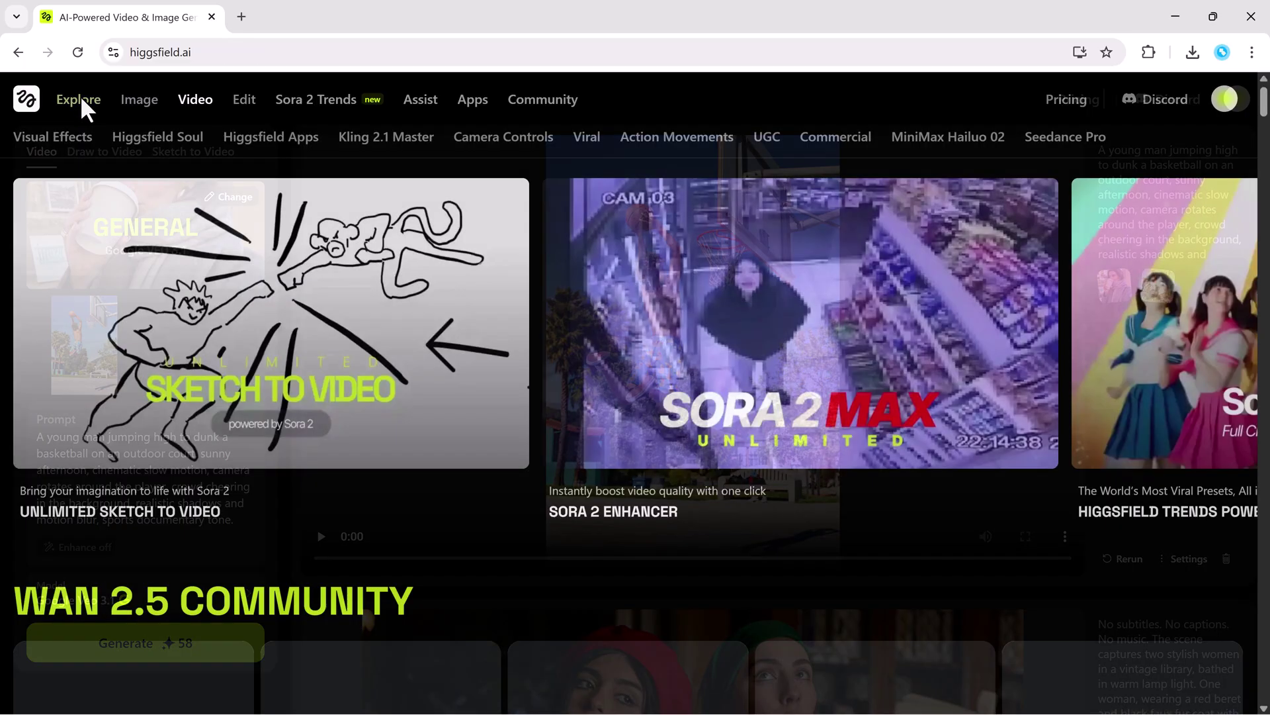